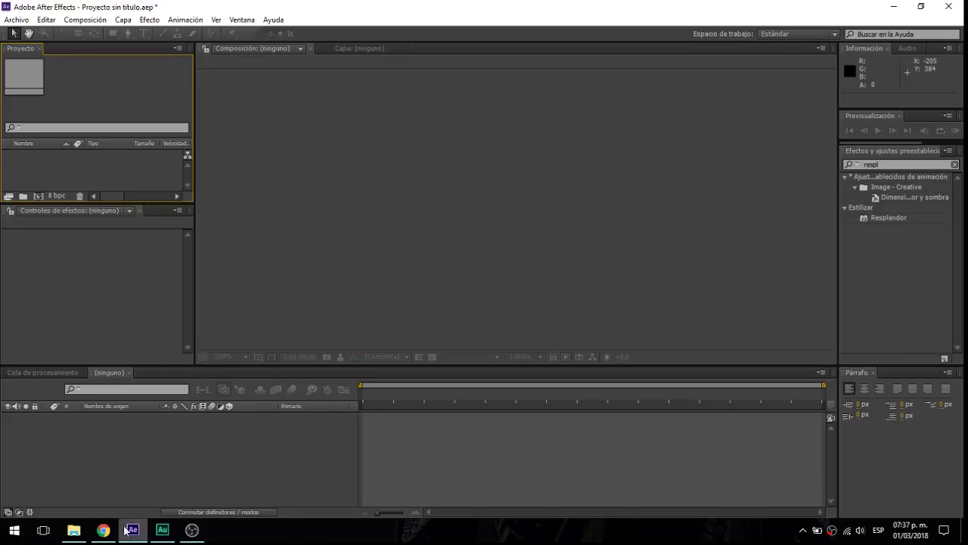
- Import Cubo.png and AUDIO.wav from the file explorer into the project
{"action": "left_click", "coordinate": [73, 530]}
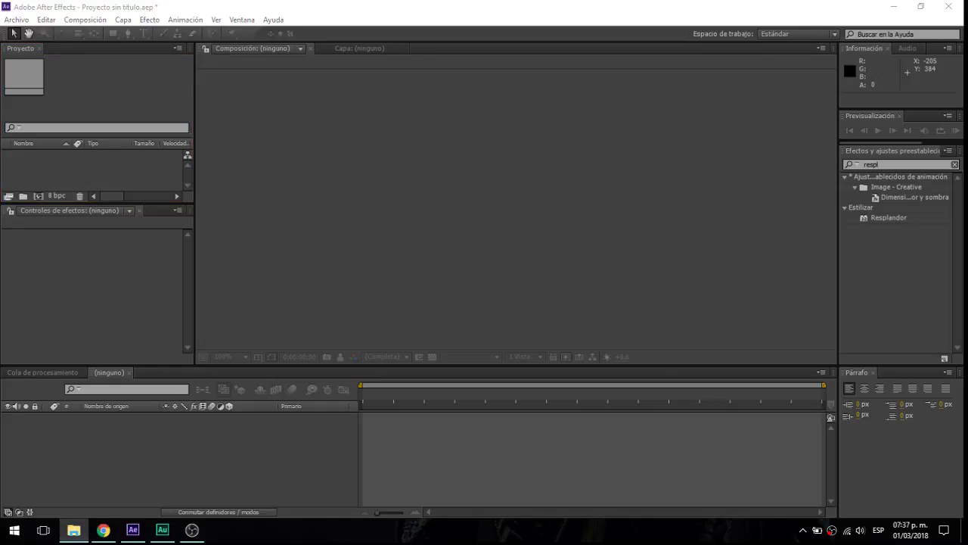
{"action": "left_click_drag", "start_coordinate": [365, 202], "coordinate": [38, 172]}
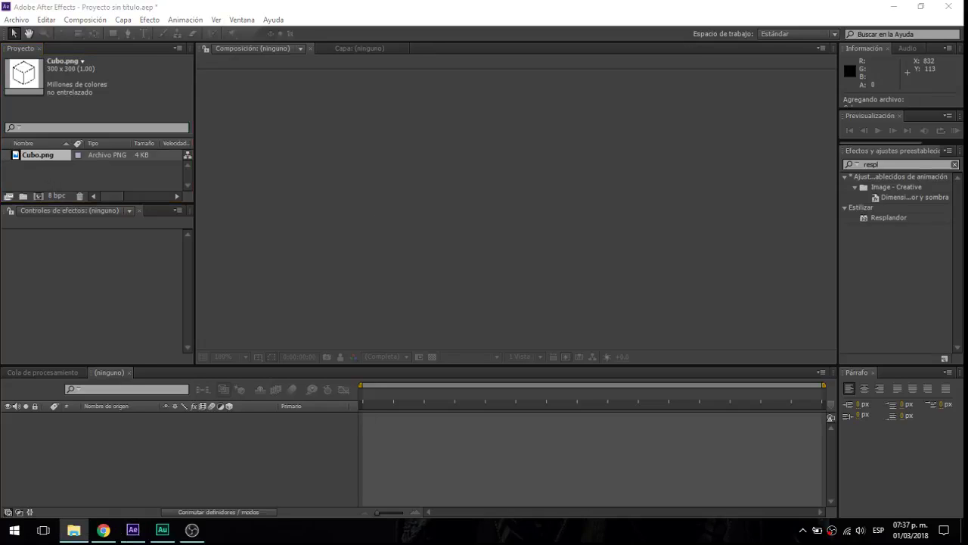
{"action": "left_click_drag", "start_coordinate": [339, 231], "coordinate": [58, 178]}
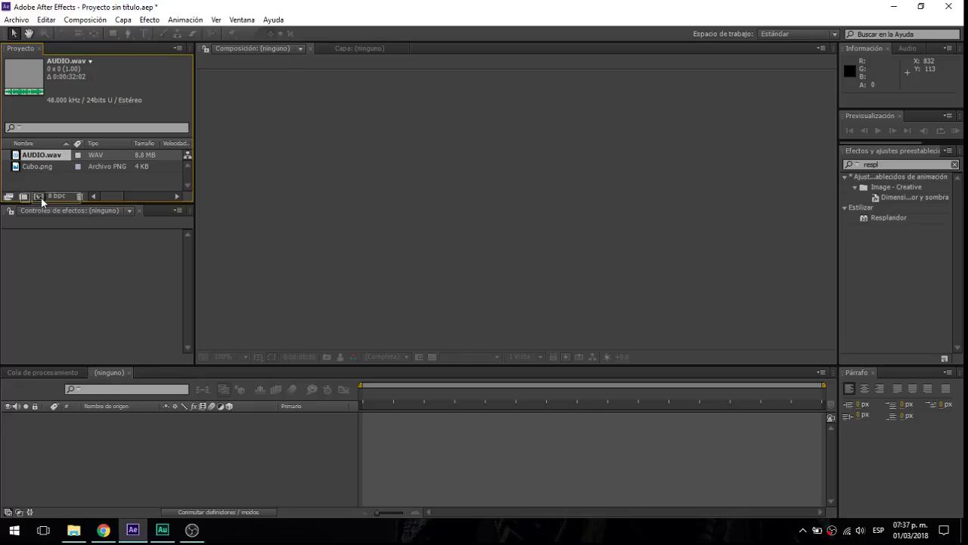
- Create a composition from AUDIO.wav and expand the audio layer's waveform in the timeline
{"action": "left_click", "coordinate": [40, 198]}
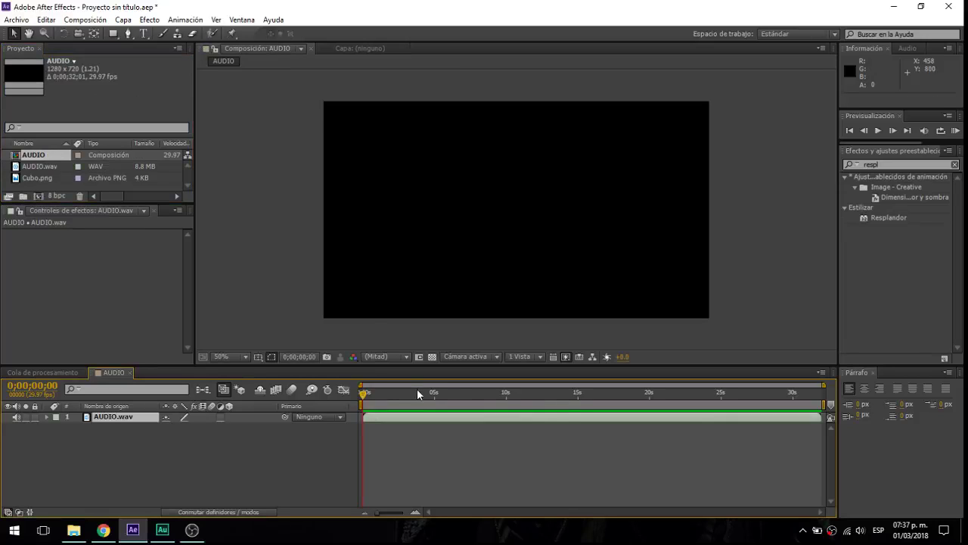
{"action": "key", "text": "l"}
{"action": "key", "text": "l"}
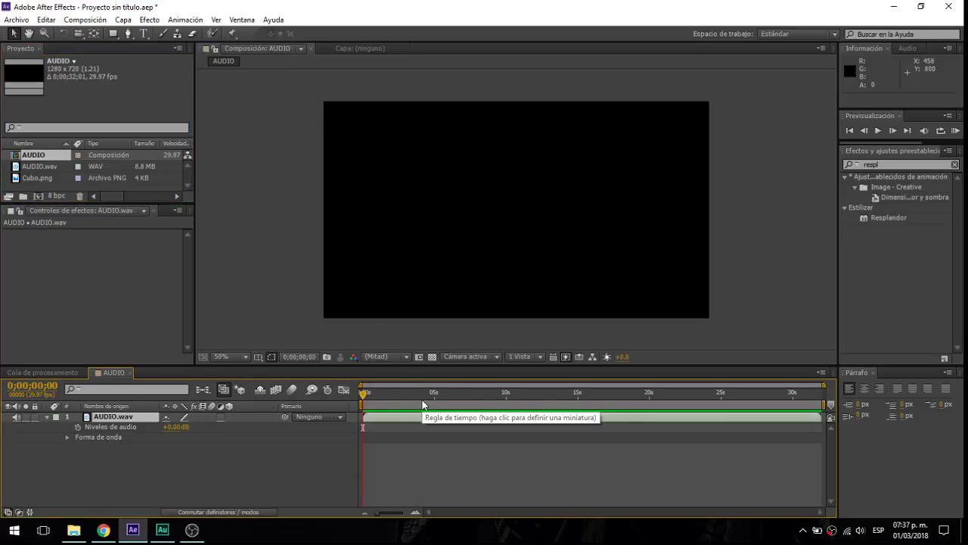
{"action": "left_click_drag", "start_coordinate": [375, 409], "coordinate": [334, 415]}
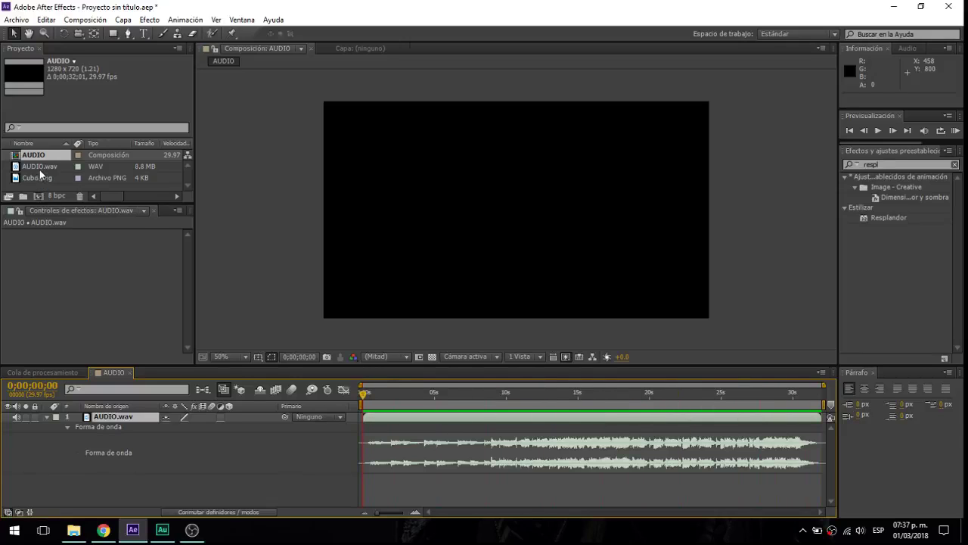
- Place Cubo.png in the composition above the audio layer, enlarge it to about the frame's height, and centre it
{"action": "left_click_drag", "start_coordinate": [37, 177], "coordinate": [435, 184]}
{"action": "left_click_drag", "start_coordinate": [470, 140], "coordinate": [558, 72]}
{"action": "left_click_drag", "start_coordinate": [476, 173], "coordinate": [545, 210]}
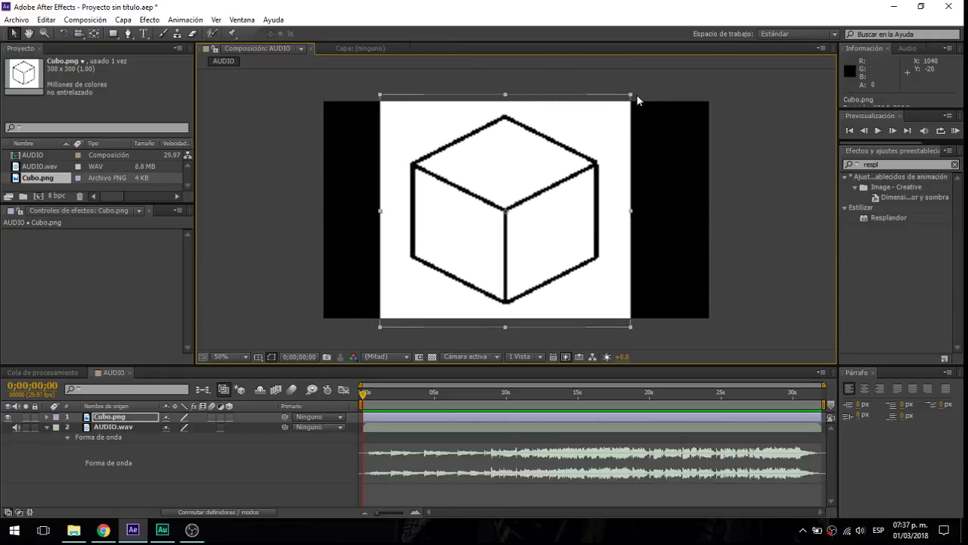
{"action": "left_click_drag", "start_coordinate": [632, 95], "coordinate": [640, 93]}
{"action": "left_click_drag", "start_coordinate": [521, 194], "coordinate": [527, 200]}
{"action": "left_click", "coordinate": [253, 175]}
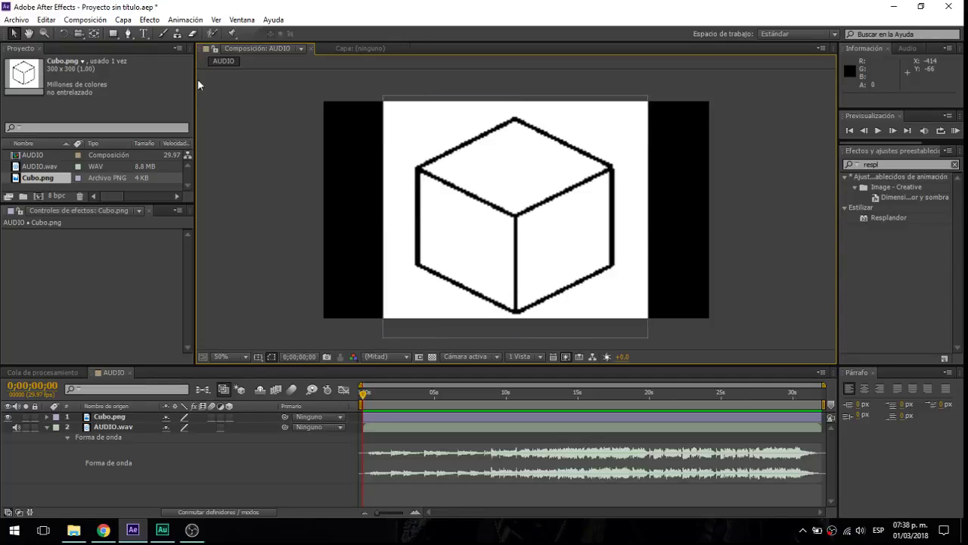
- Add a new adjustment layer above the Cubo.png layer
{"action": "left_click", "coordinate": [123, 20]}
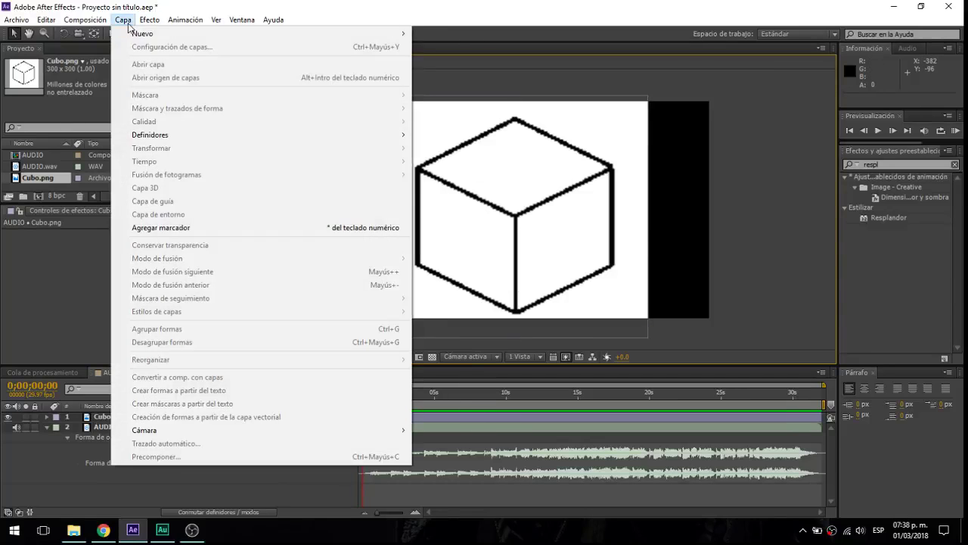
{"action": "mouse_move", "coordinate": [139, 37]}
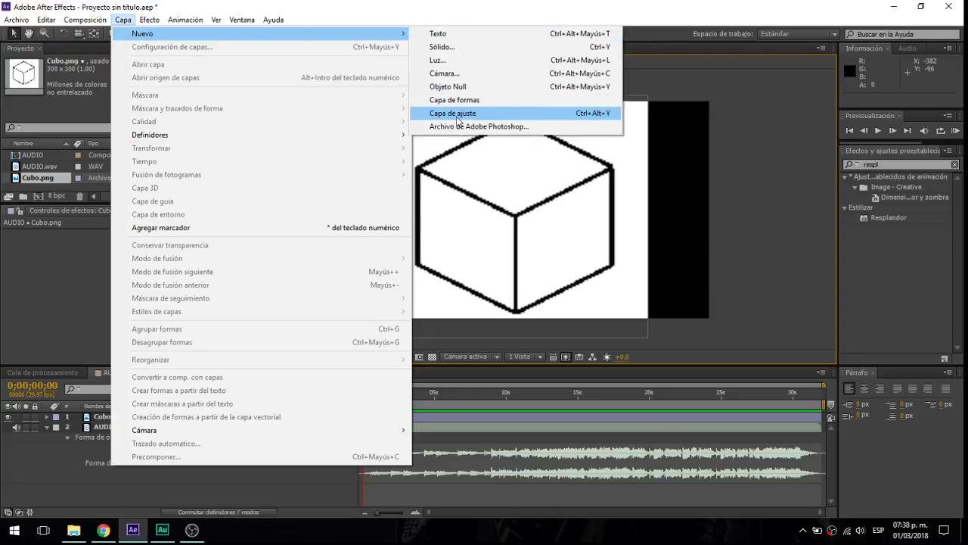
{"action": "left_click", "coordinate": [588, 114]}
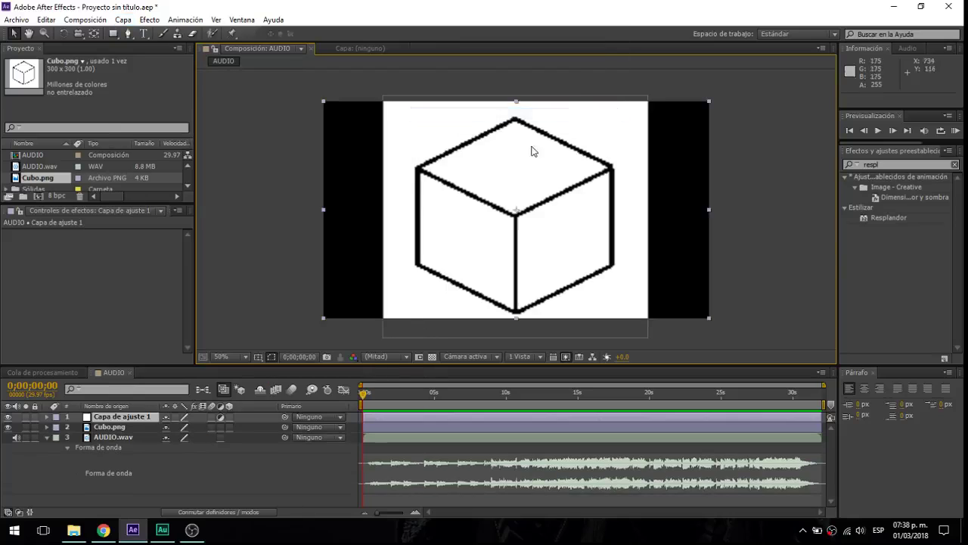
- Trace the cube's outer hexagonal outline with the Pen tool as a closed mask on Capa de ajuste 1
{"action": "left_click", "coordinate": [127, 34]}
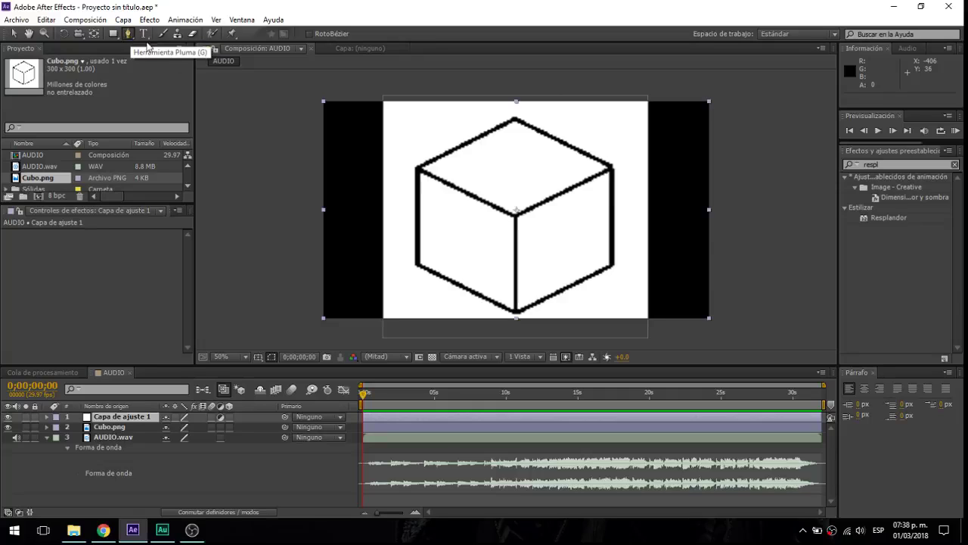
{"action": "left_click", "coordinate": [515, 119]}
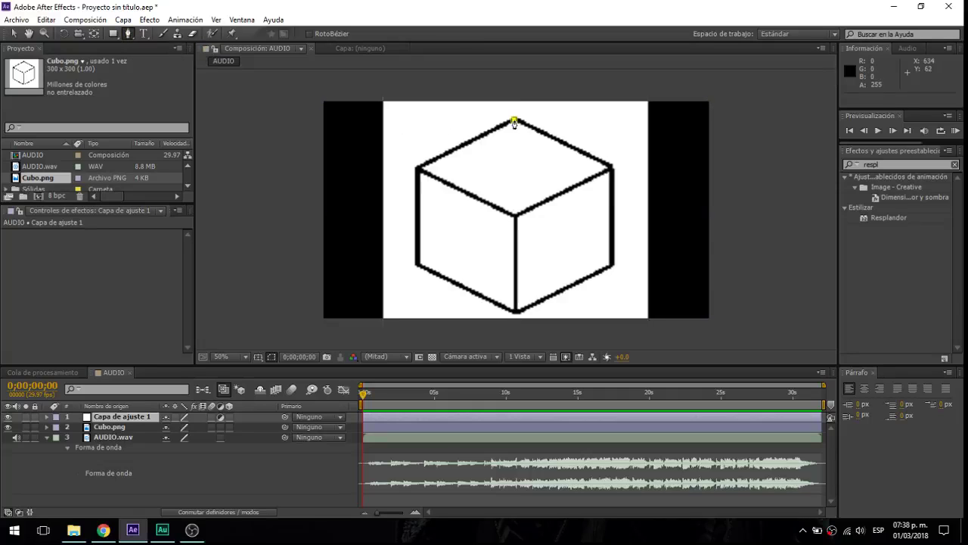
{"action": "left_click", "coordinate": [418, 168]}
{"action": "left_click", "coordinate": [418, 264]}
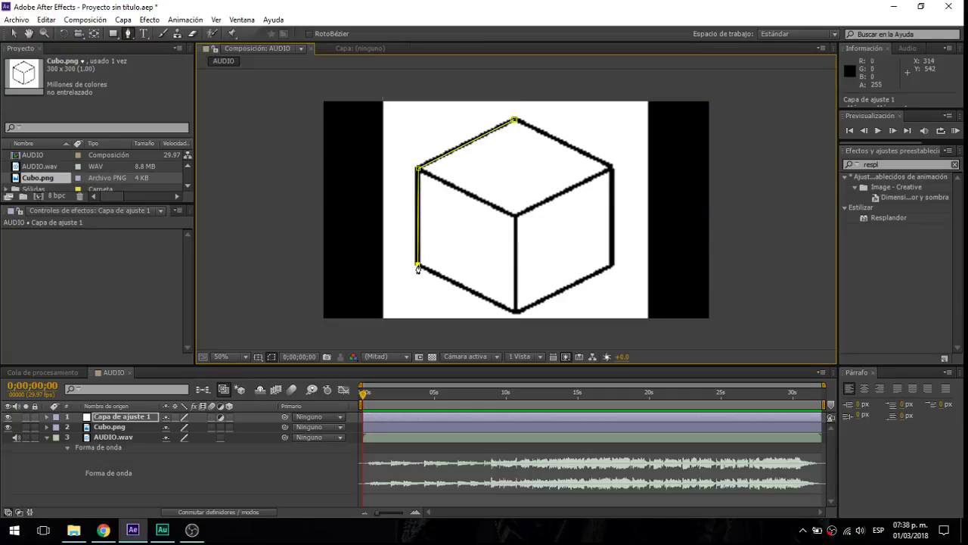
{"action": "left_click", "coordinate": [515, 310]}
{"action": "left_click", "coordinate": [612, 170]}
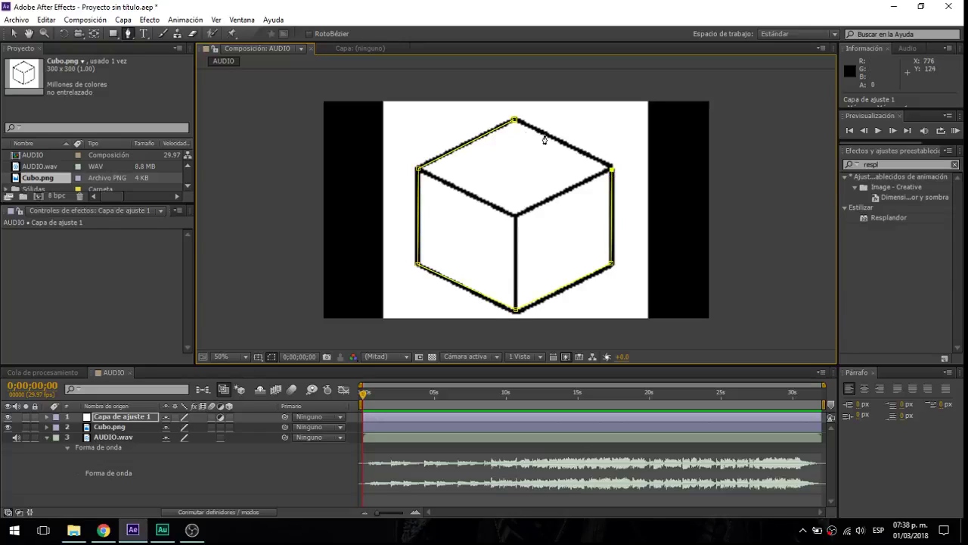
{"action": "left_click", "coordinate": [516, 121]}
{"action": "right_click", "coordinate": [242, 200]}
{"action": "left_click", "coordinate": [245, 174]}
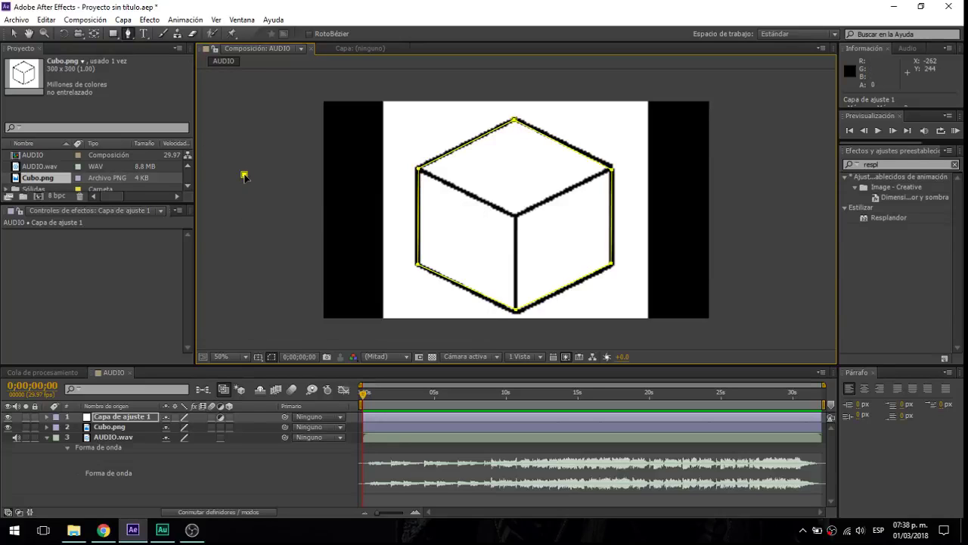
{"action": "key", "text": "ctrl+z"}
{"action": "left_click", "coordinate": [13, 33]}
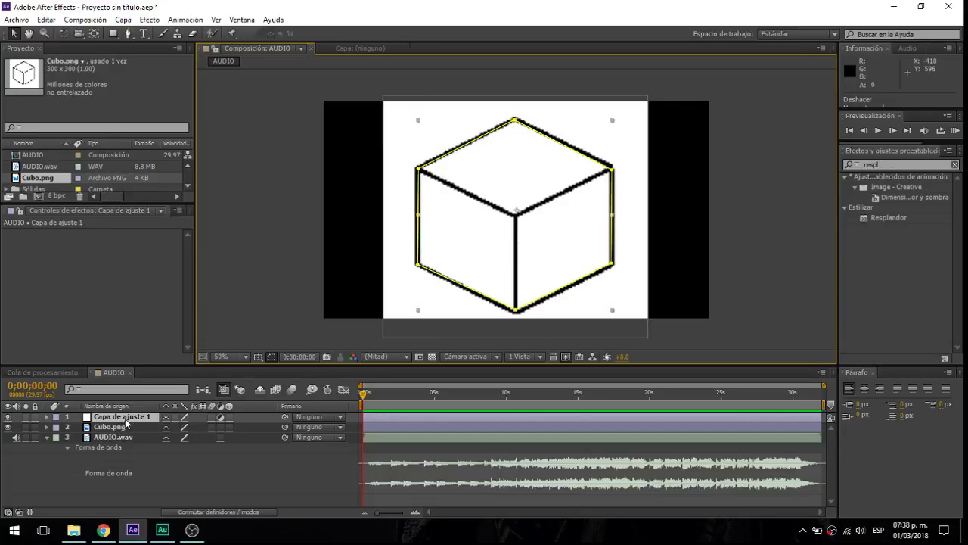
- Add a second adjustment layer above Capa de ajuste 1
{"action": "left_click", "coordinate": [124, 20]}
{"action": "mouse_move", "coordinate": [159, 35]}
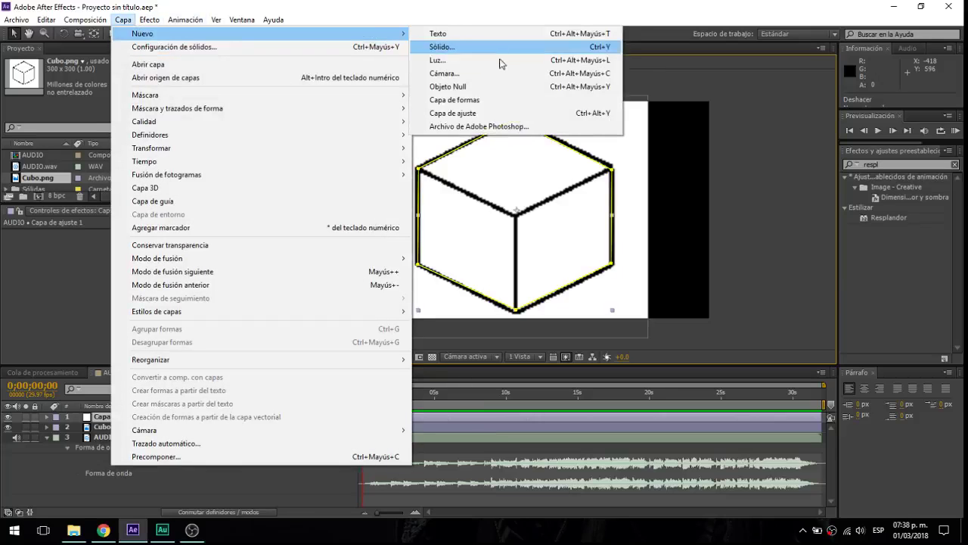
{"action": "left_click", "coordinate": [477, 113]}
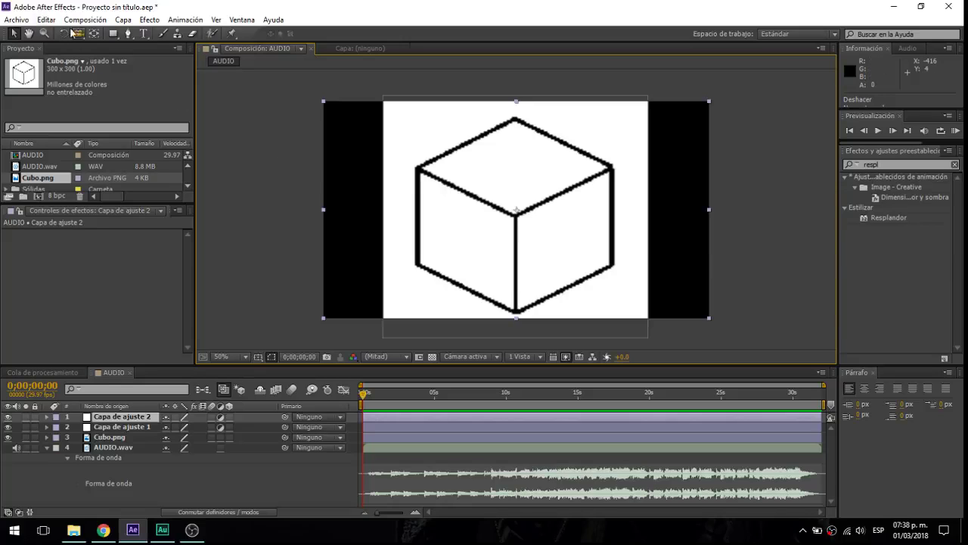
- Draw an open mask on Capa de ajuste 2 from the cube's upper-left corner through the centre vertex to its bottom corner
{"action": "left_click", "coordinate": [128, 33]}
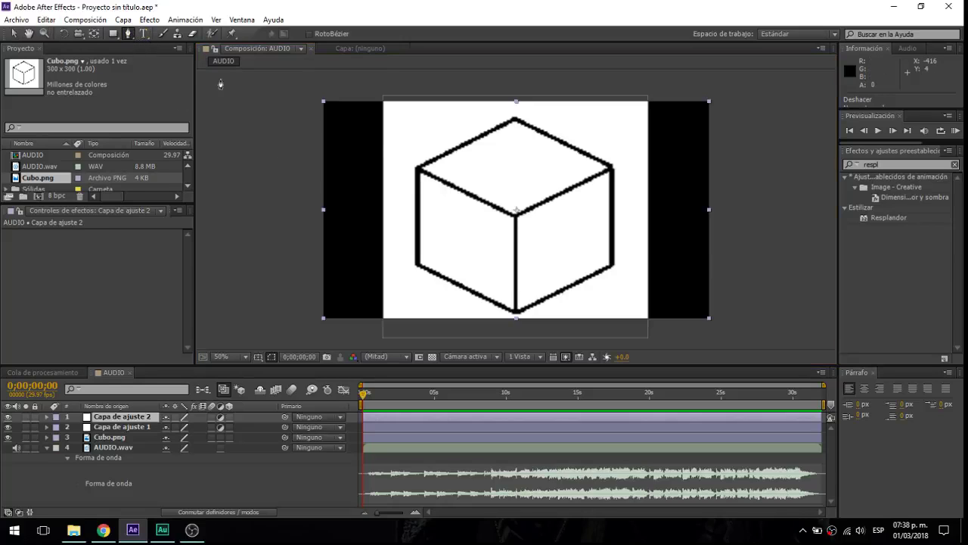
{"action": "left_click", "coordinate": [424, 171]}
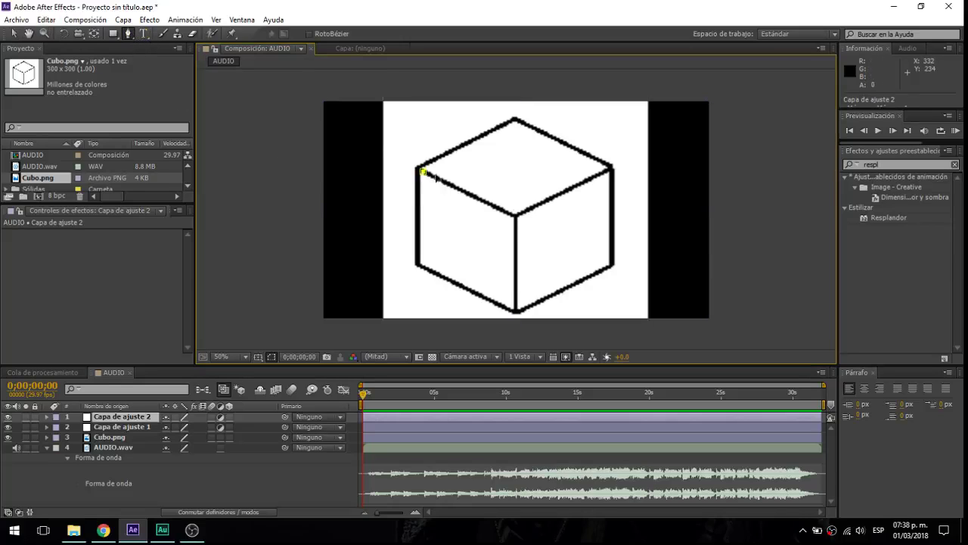
{"action": "left_click", "coordinate": [516, 217]}
{"action": "left_click", "coordinate": [516, 309]}
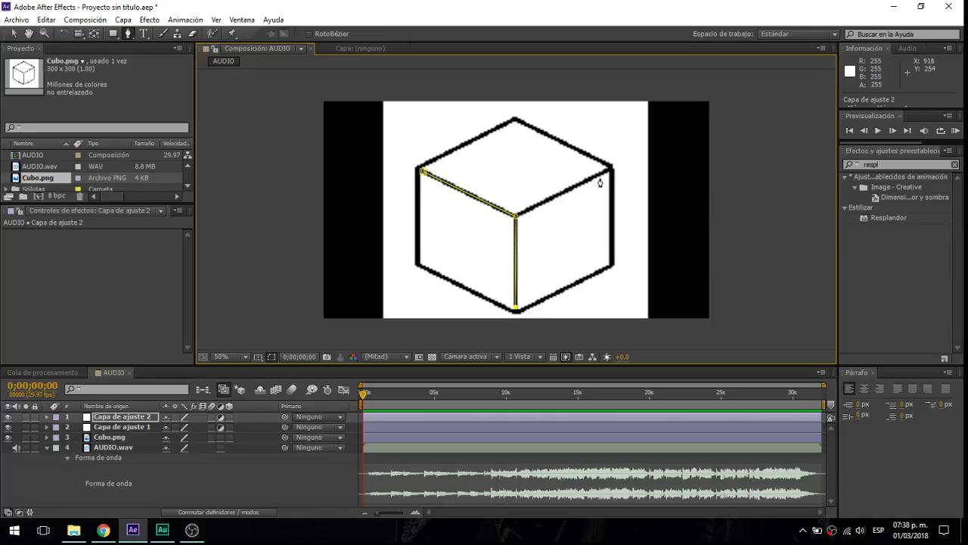
- Add an open mask path on Capa de ajuste 2 along the inner edge from the centre vertex to the cube's upper-right corner
{"action": "scroll", "coordinate": [518, 218], "scroll_direction": "up", "scroll_amount": 3}
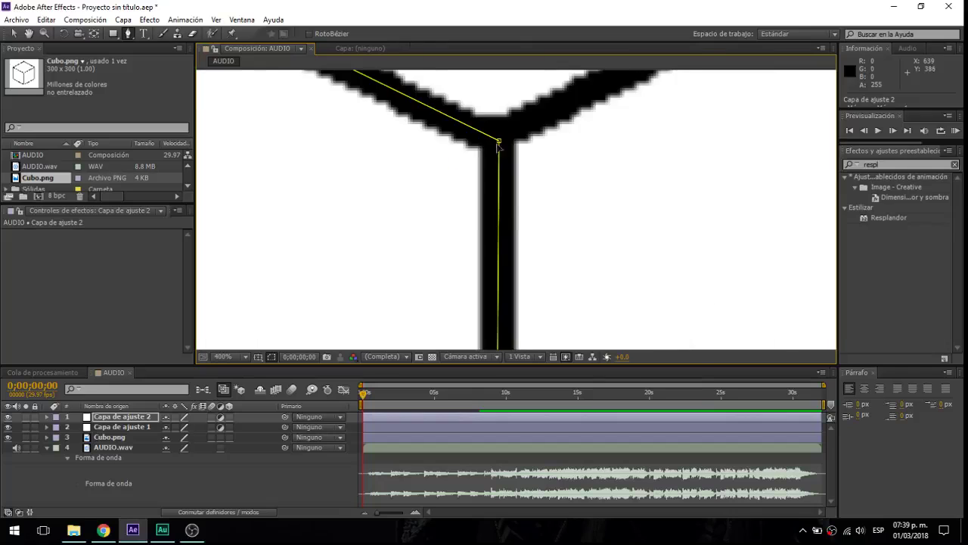
{"action": "left_click_drag", "start_coordinate": [498, 141], "coordinate": [499, 134]}
{"action": "scroll", "coordinate": [553, 125], "scroll_direction": "down", "scroll_amount": 2}
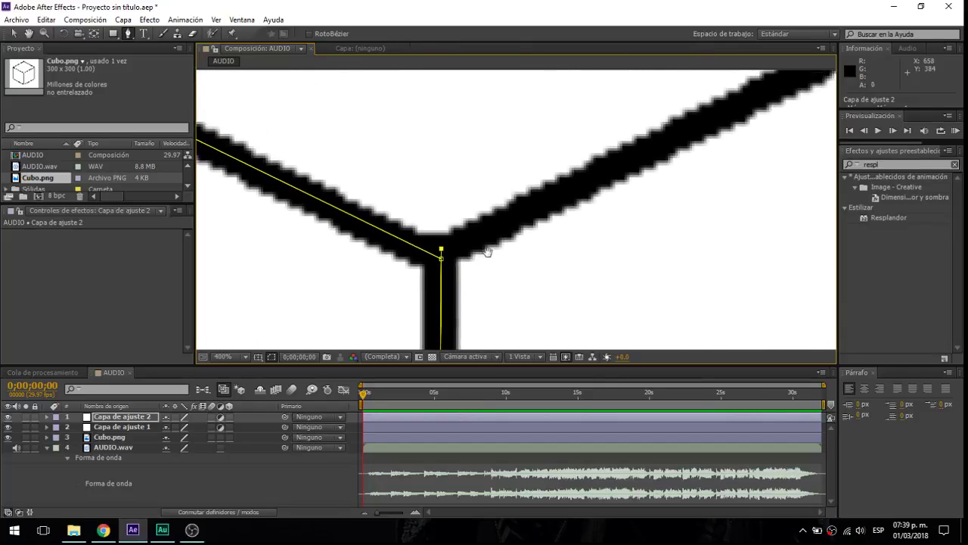
{"action": "scroll", "coordinate": [486, 283], "scroll_direction": "right", "scroll_amount": 3}
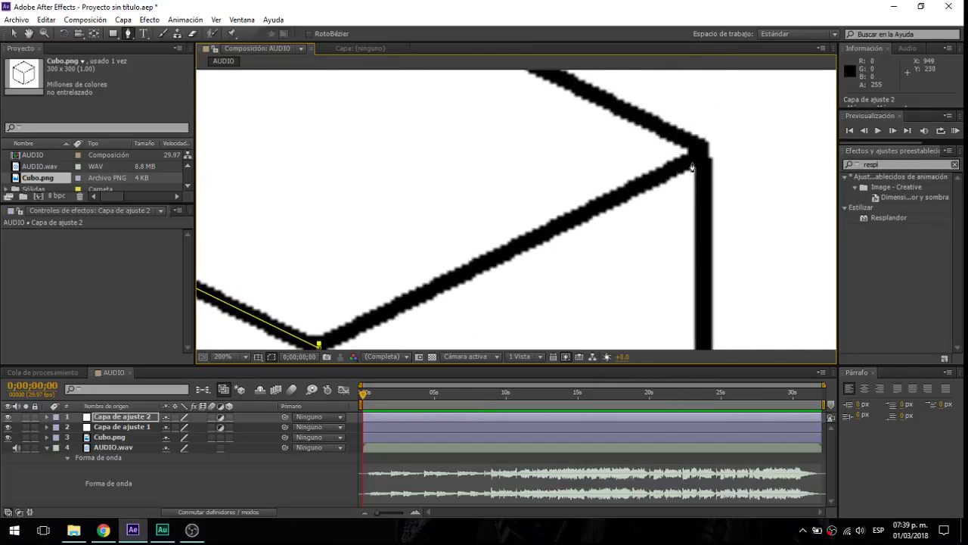
{"action": "left_click", "coordinate": [696, 162]}
{"action": "scroll", "coordinate": [384, 242], "scroll_direction": "down", "scroll_amount": 1}
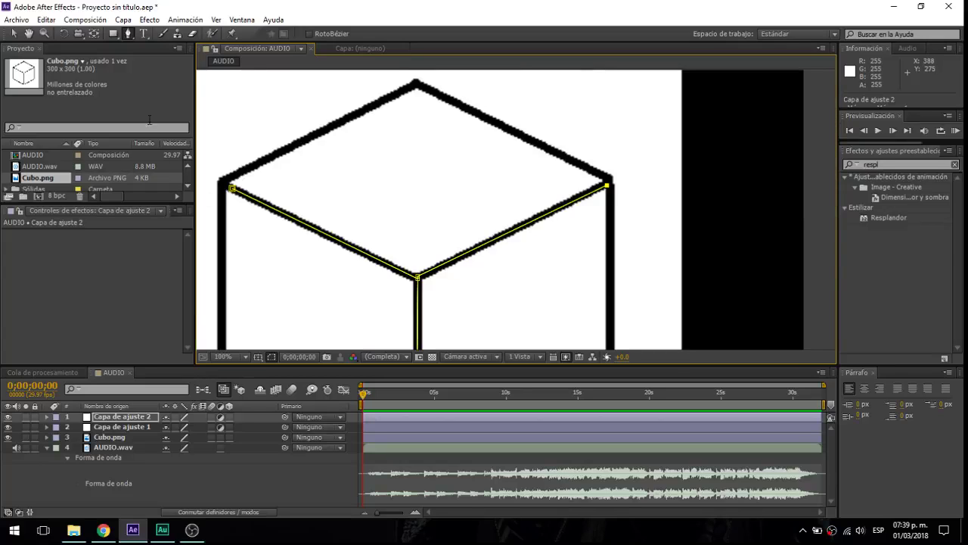
{"action": "left_click", "coordinate": [13, 33]}
{"action": "scroll", "coordinate": [465, 181], "scroll_direction": "left", "scroll_amount": 2}
{"action": "scroll", "coordinate": [484, 197], "scroll_direction": "down", "scroll_amount": 4}
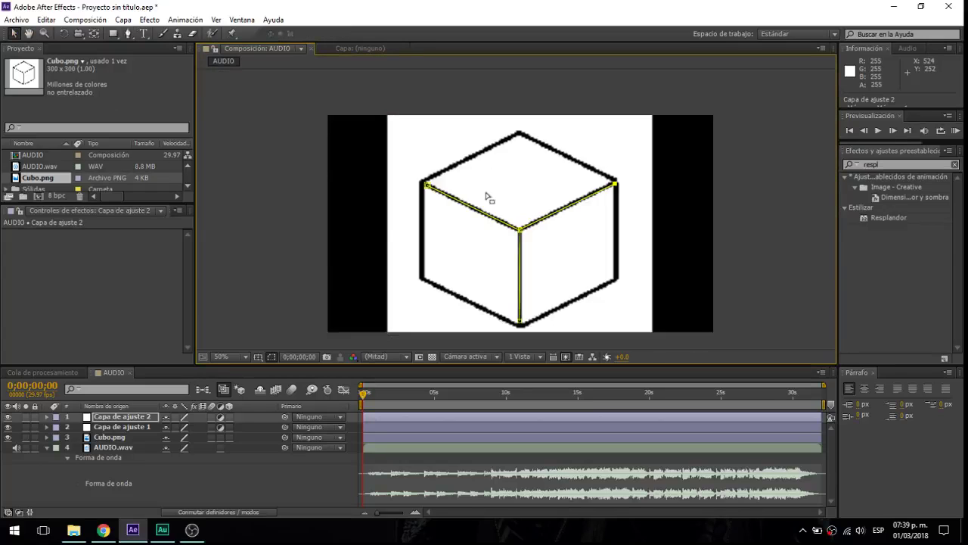
{"action": "scroll", "coordinate": [376, 204], "scroll_direction": "up", "scroll_amount": 2}
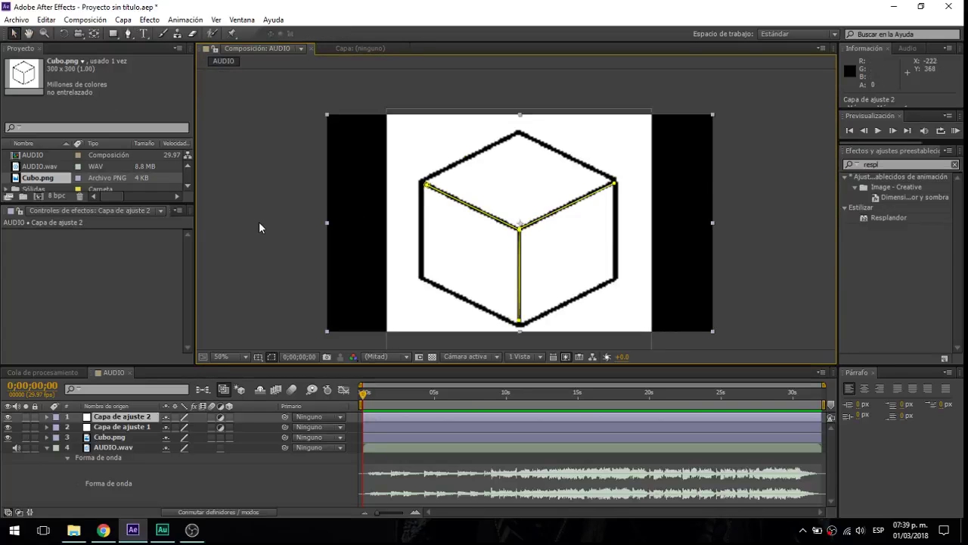
{"action": "left_click", "coordinate": [242, 197]}
- Add a third adjustment layer above Capa de ajuste 2
{"action": "left_click", "coordinate": [161, 22]}
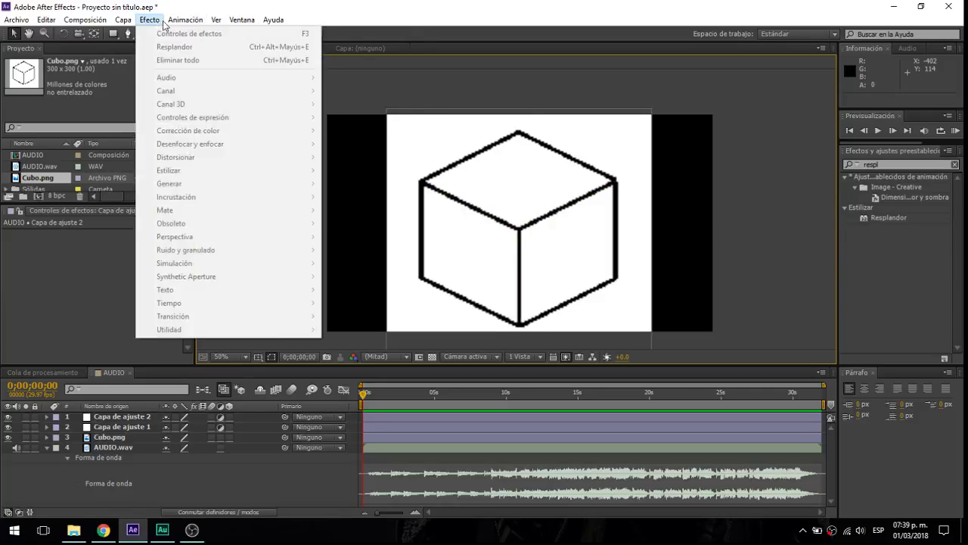
{"action": "mouse_move", "coordinate": [184, 20]}
{"action": "mouse_move", "coordinate": [124, 20]}
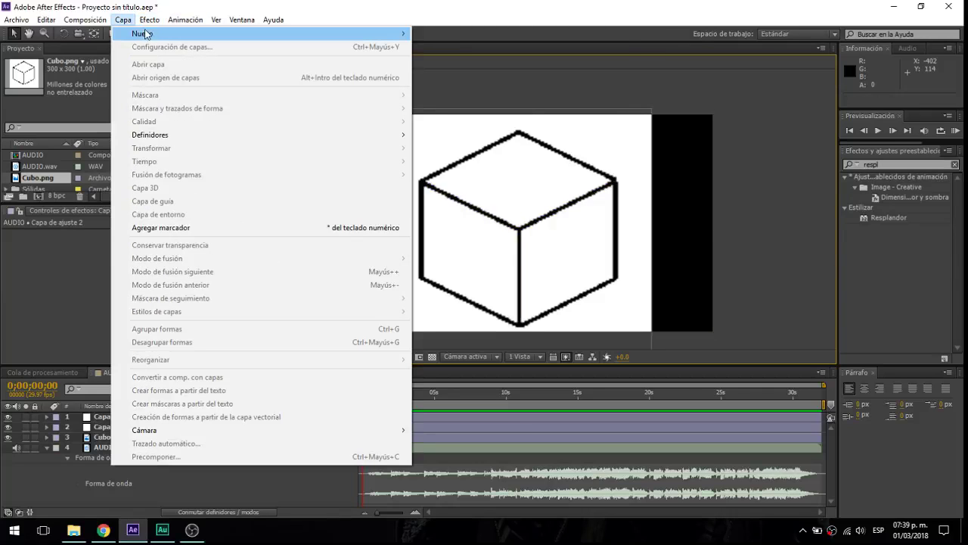
{"action": "mouse_move", "coordinate": [140, 34]}
{"action": "left_click", "coordinate": [482, 115]}
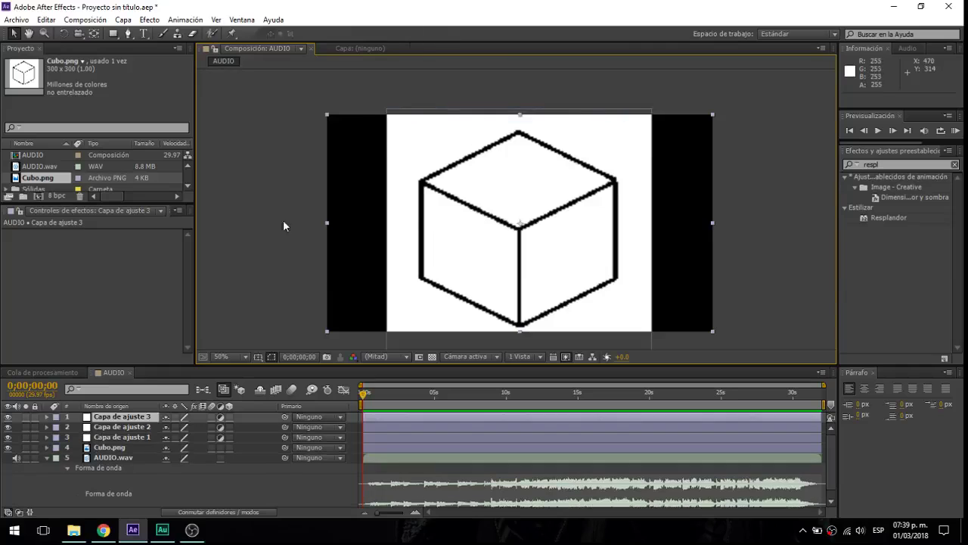
- Draw a Pen mask on Capa de ajuste 3 from the cube's top corner through the upper-right, centre, bottom and lower-left corners to the upper-left
{"action": "left_click", "coordinate": [129, 33]}
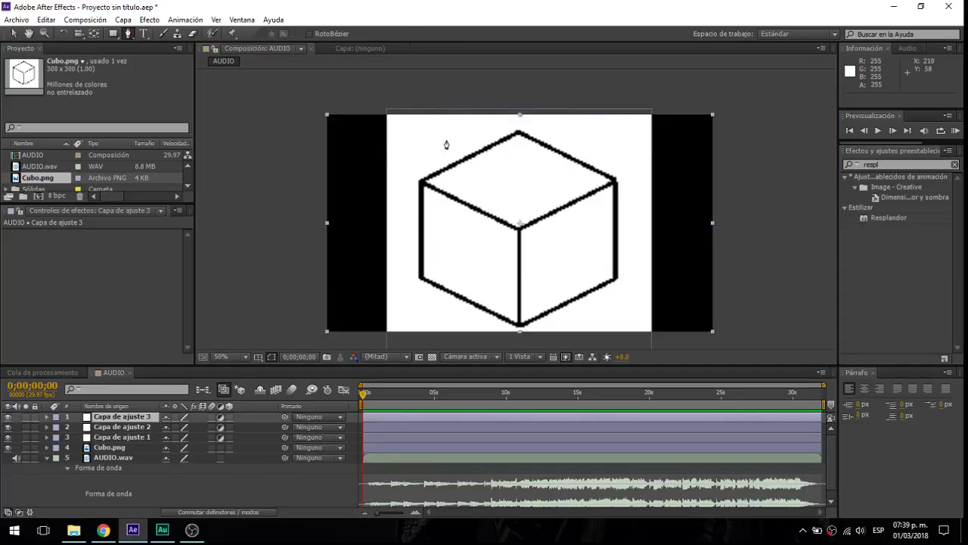
{"action": "left_click", "coordinate": [518, 133]}
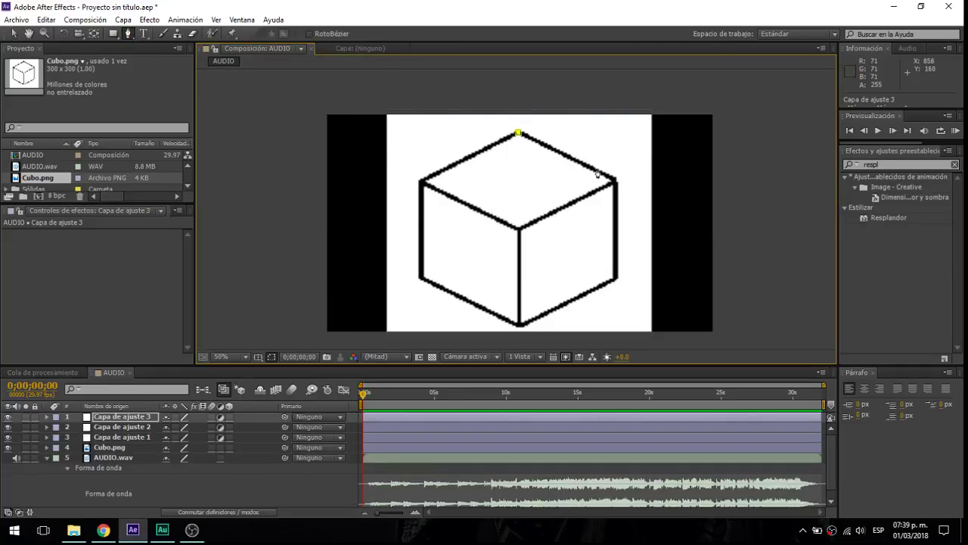
{"action": "left_click", "coordinate": [612, 181]}
{"action": "left_click", "coordinate": [520, 228]}
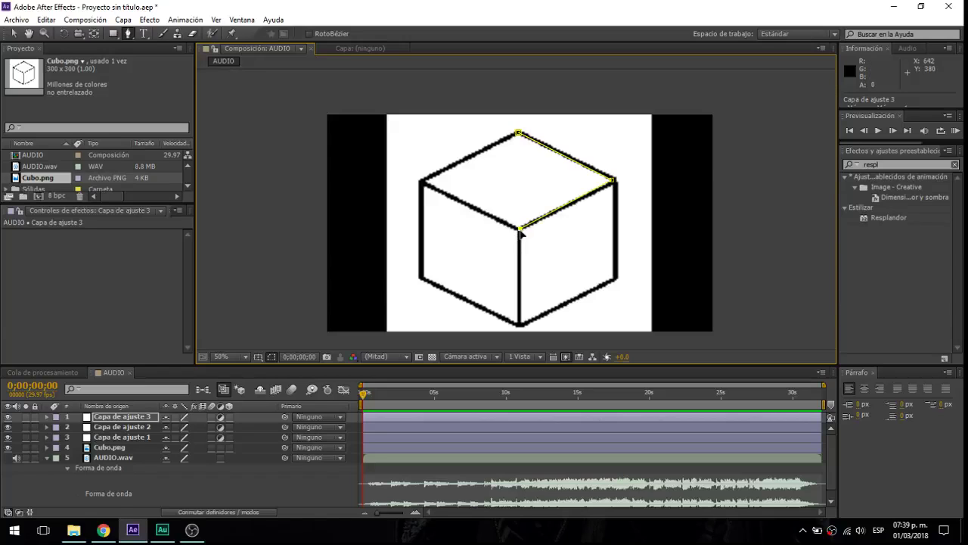
{"action": "left_click", "coordinate": [519, 326]}
{"action": "left_click", "coordinate": [422, 280]}
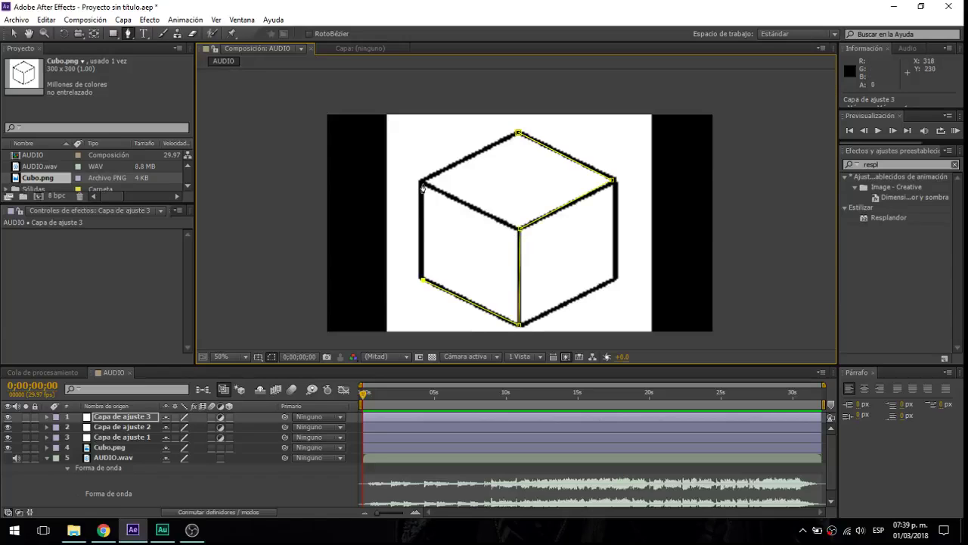
{"action": "left_click", "coordinate": [422, 184]}
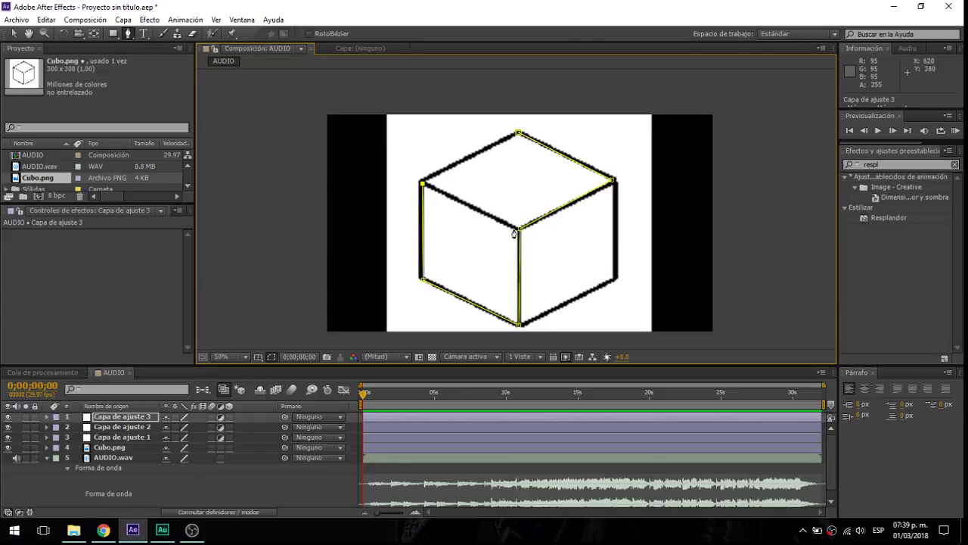
- Continue the Capa de ajuste 3 mask over the remaining cube edges, ending at the bottom corner, and deselect the layer
{"action": "scroll", "coordinate": [519, 230], "scroll_direction": "up", "scroll_amount": 4}
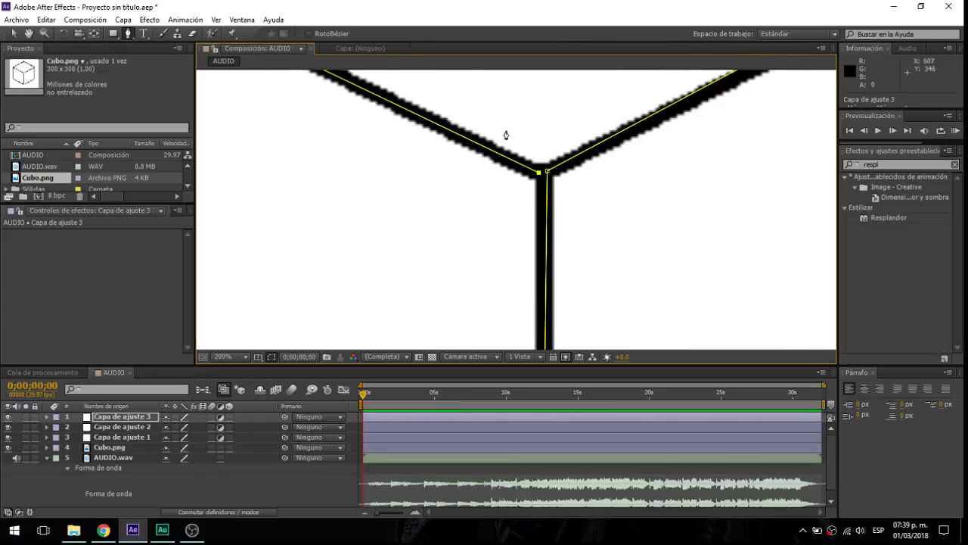
{"action": "left_click_drag", "start_coordinate": [506, 136], "coordinate": [558, 270]}
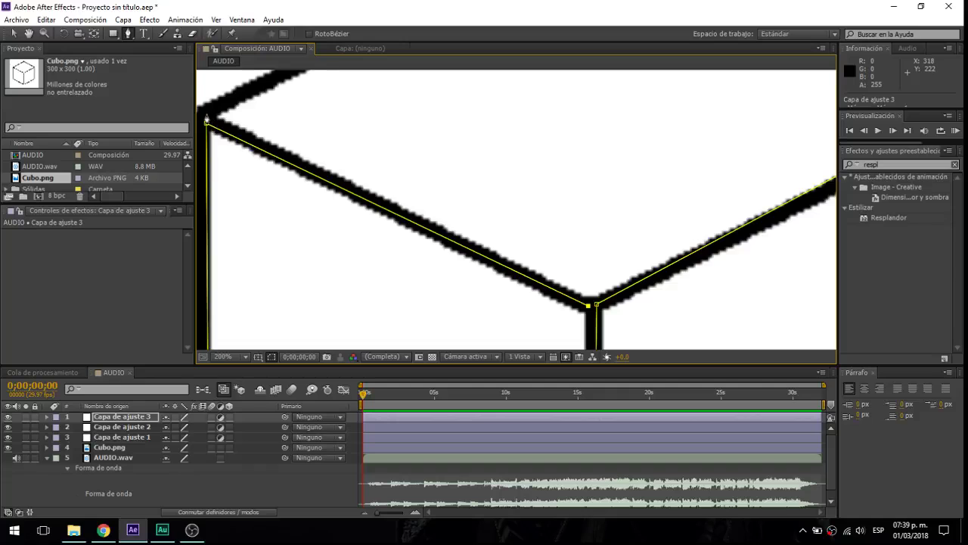
{"action": "scroll", "coordinate": [325, 101], "scroll_direction": "up", "scroll_amount": 5}
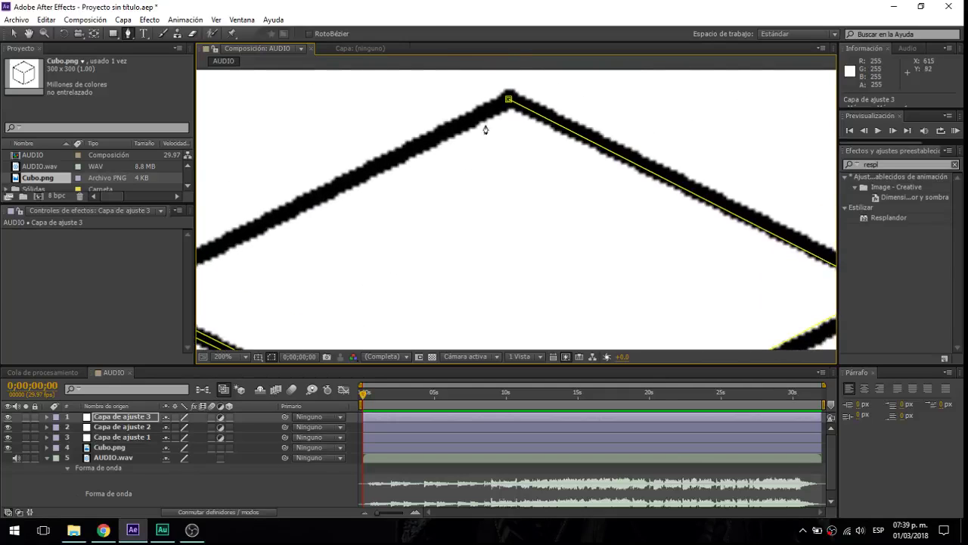
{"action": "scroll", "coordinate": [388, 162], "scroll_direction": "right", "scroll_amount": 5}
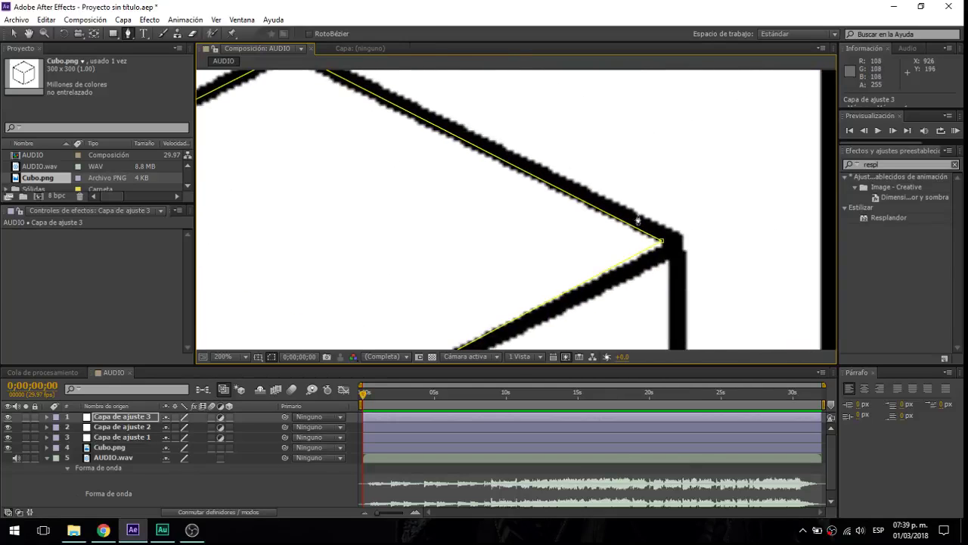
{"action": "scroll", "coordinate": [680, 250], "scroll_direction": "down", "scroll_amount": 5}
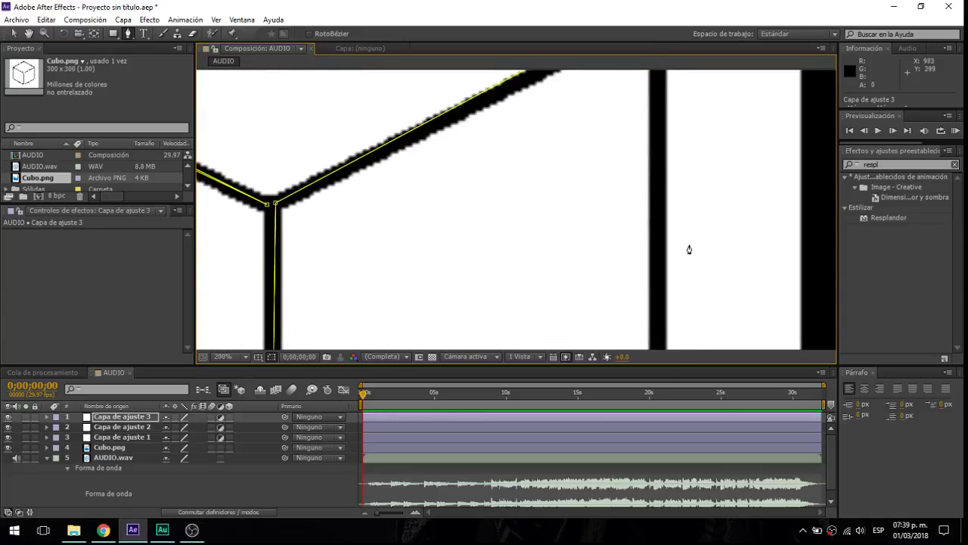
{"action": "scroll", "coordinate": [689, 250], "scroll_direction": "down", "scroll_amount": 2}
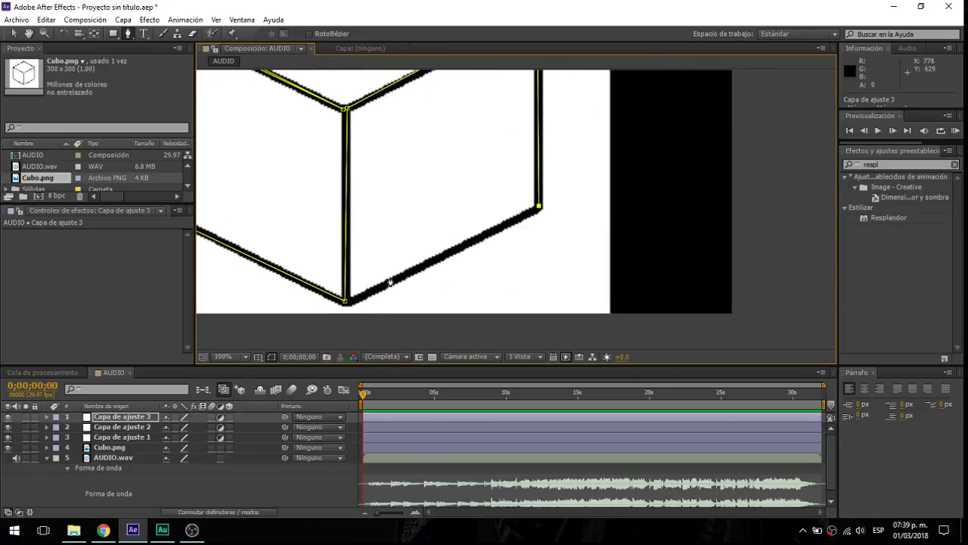
{"action": "scroll", "coordinate": [352, 304], "scroll_direction": "up", "scroll_amount": 2}
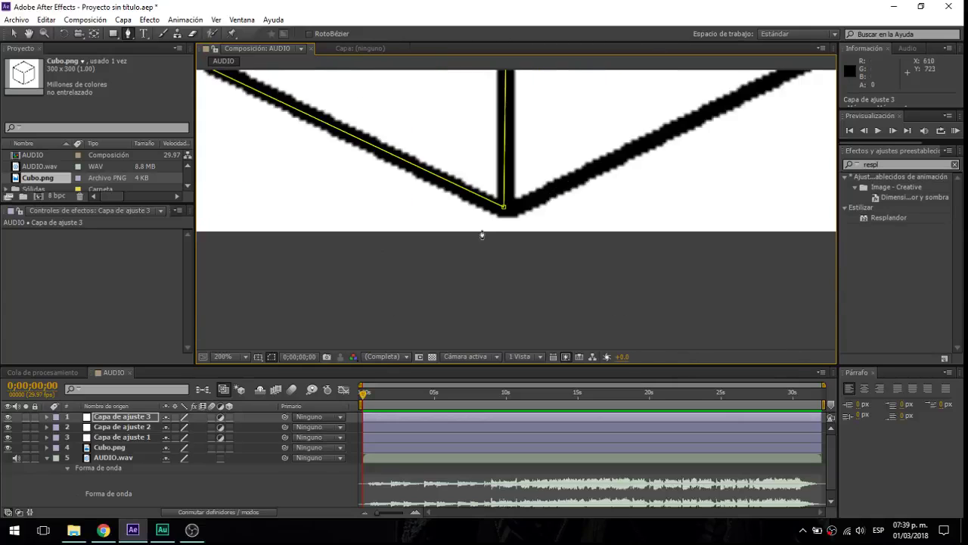
{"action": "scroll", "coordinate": [488, 231], "scroll_direction": "down", "scroll_amount": 4}
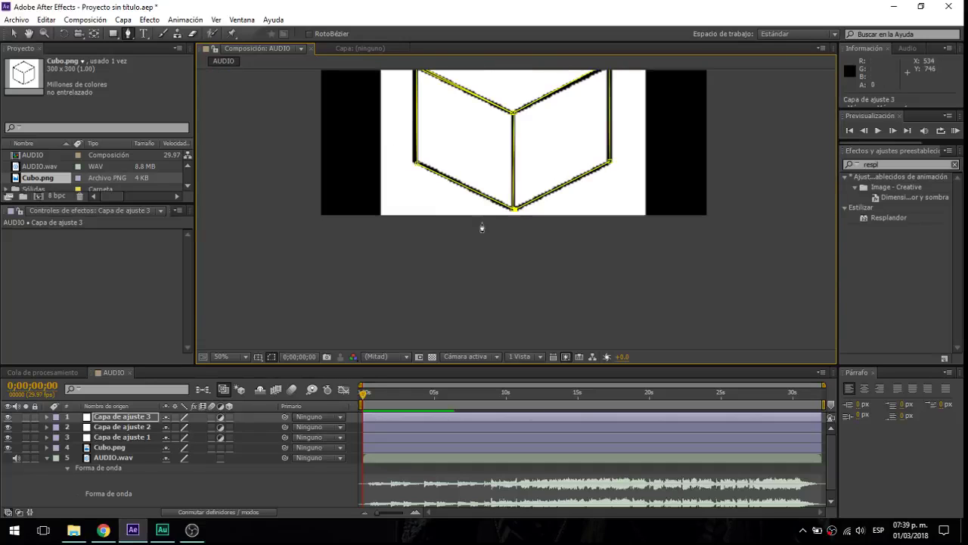
{"action": "left_click", "coordinate": [15, 33]}
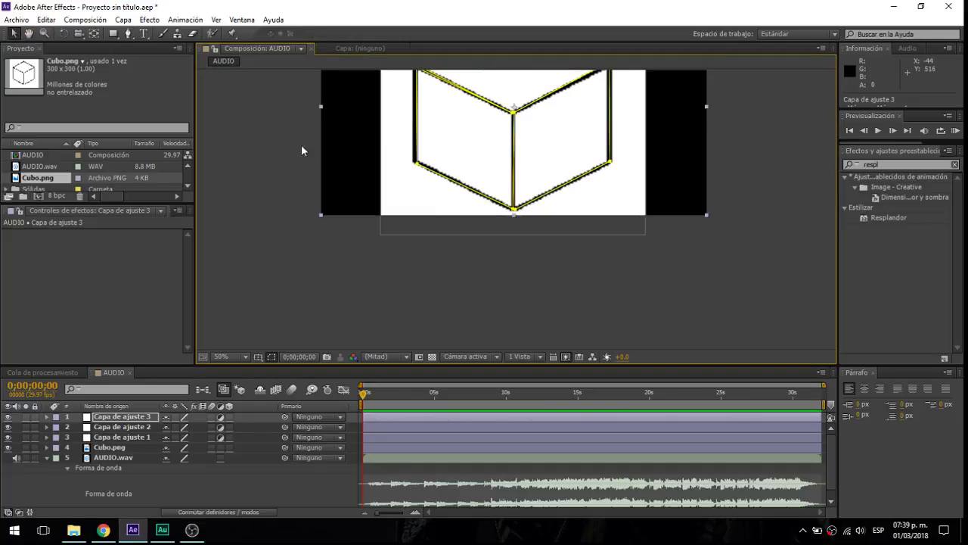
{"action": "left_click_drag", "start_coordinate": [303, 149], "coordinate": [278, 246]}
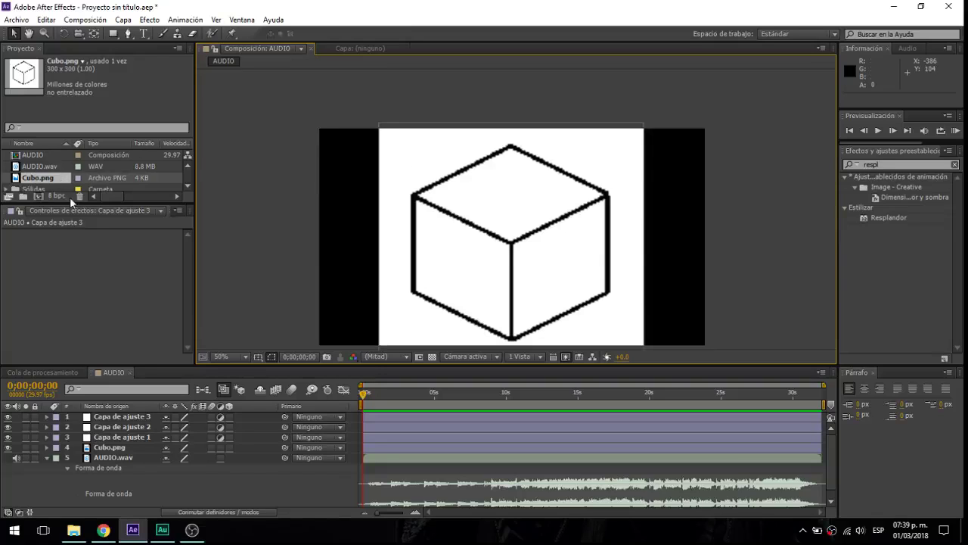
- Search the effects for "traz" and apply the Trazo effect to Capa de ajuste 1
{"action": "left_click", "coordinate": [892, 165]}
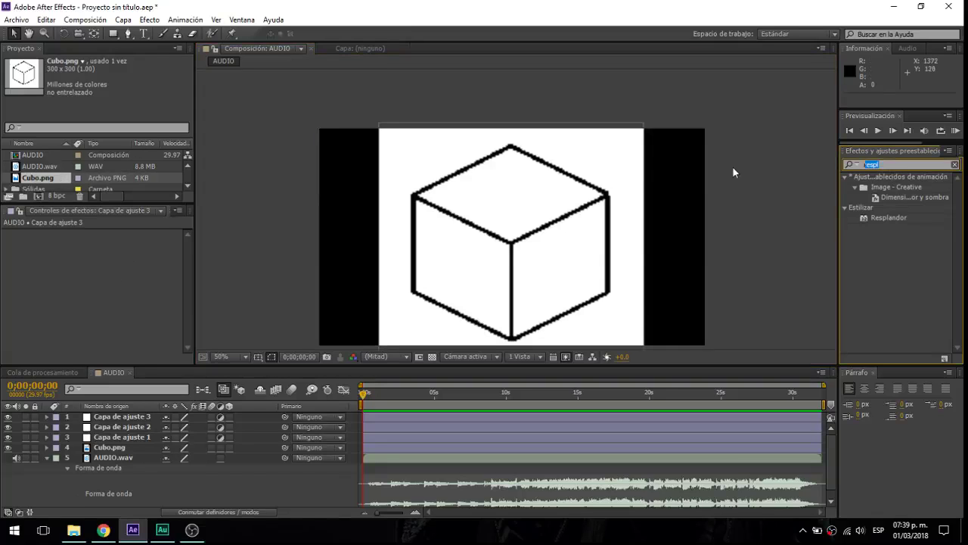
{"action": "type", "text": "traz"}
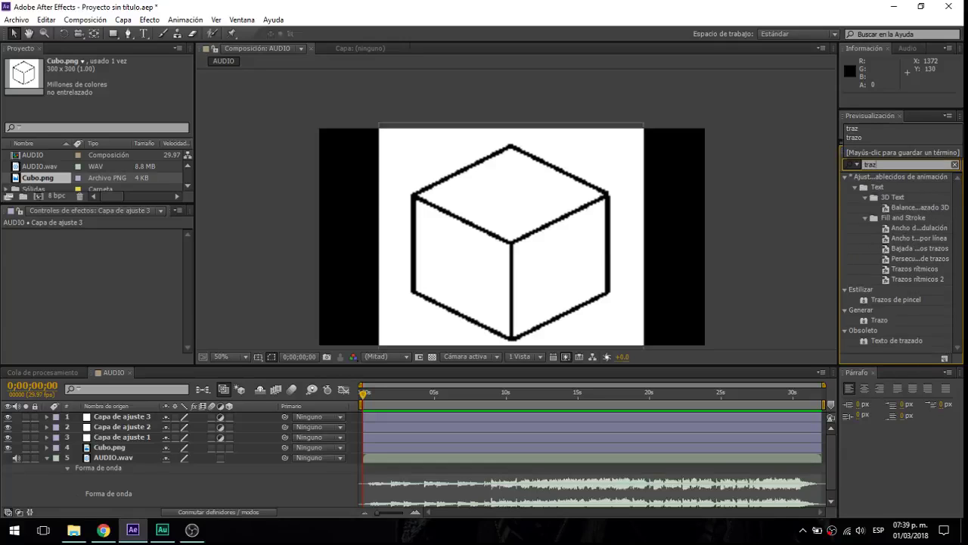
{"action": "left_click_drag", "start_coordinate": [878, 324], "coordinate": [327, 344]}
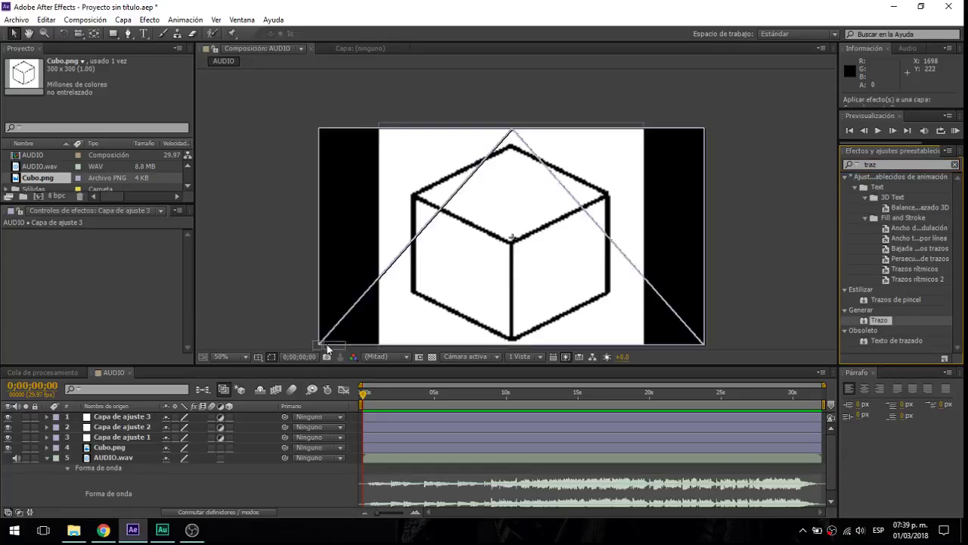
{"action": "left_click", "coordinate": [119, 437]}
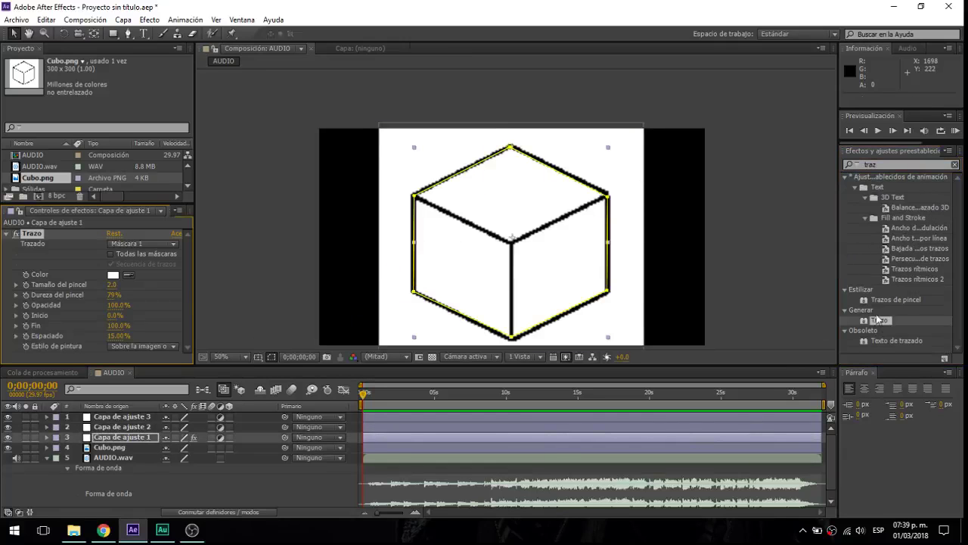
- Apply the Trazo effect to Capa de ajuste 2 and Capa de ajuste 3
{"action": "mouse_move", "coordinate": [880, 320]}
{"action": "left_mouse_down"}
{"action": "mouse_move", "coordinate": [731, 321]}
{"action": "mouse_move", "coordinate": [166, 390]}
{"action": "mouse_move", "coordinate": [149, 426]}
{"action": "left_mouse_up"}
{"action": "left_click_drag", "start_coordinate": [880, 320], "coordinate": [138, 430]}
{"action": "left_click", "coordinate": [142, 416]}
{"action": "key", "text": "ctrl+alt+shift+e"}
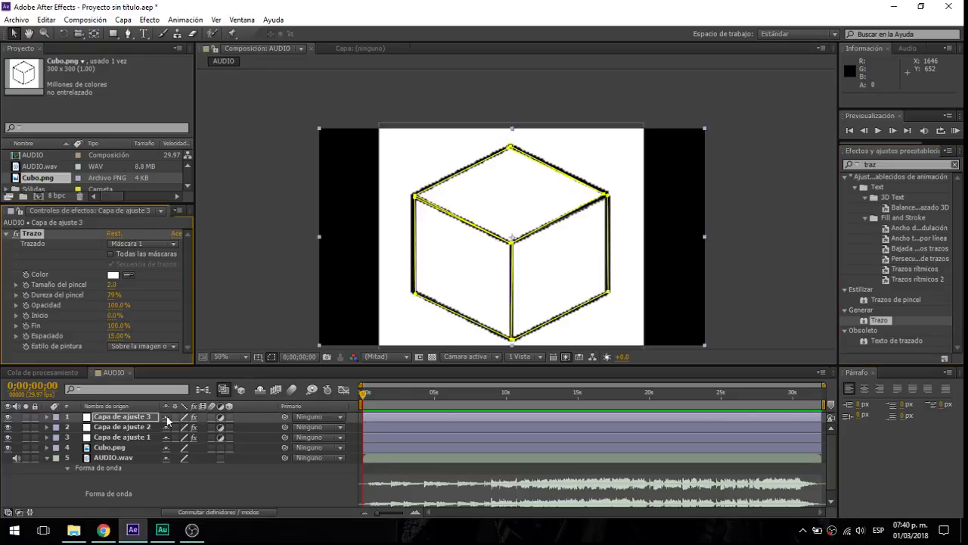
{"action": "left_click", "coordinate": [249, 264]}
{"action": "left_click", "coordinate": [398, 277]}
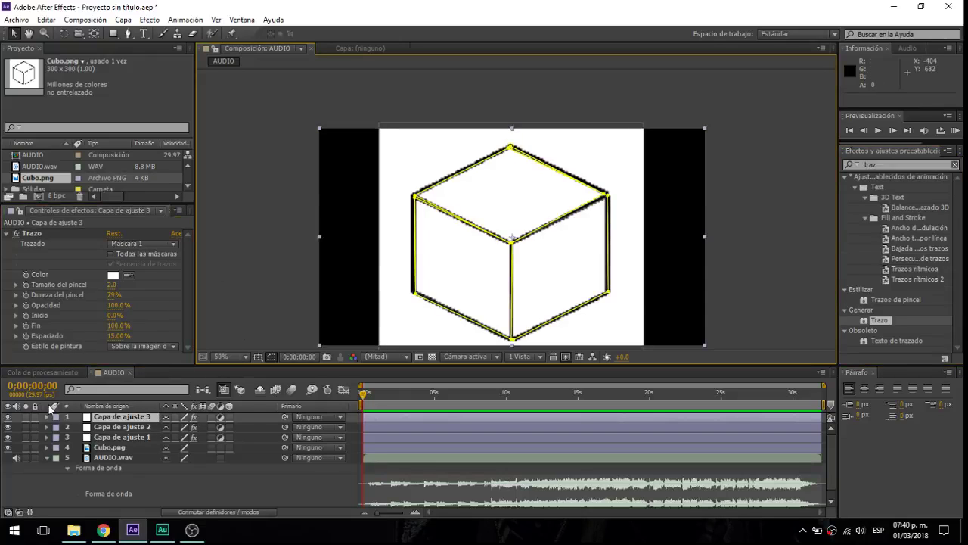
- Lower the opacity of the Cubo.png layer to 3%
{"action": "key", "text": "t"}
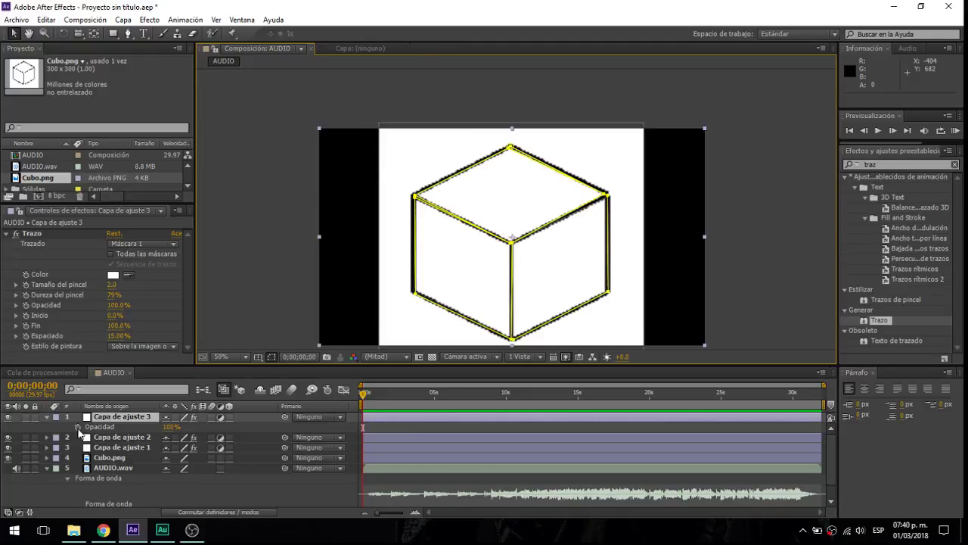
{"action": "left_click", "coordinate": [110, 459]}
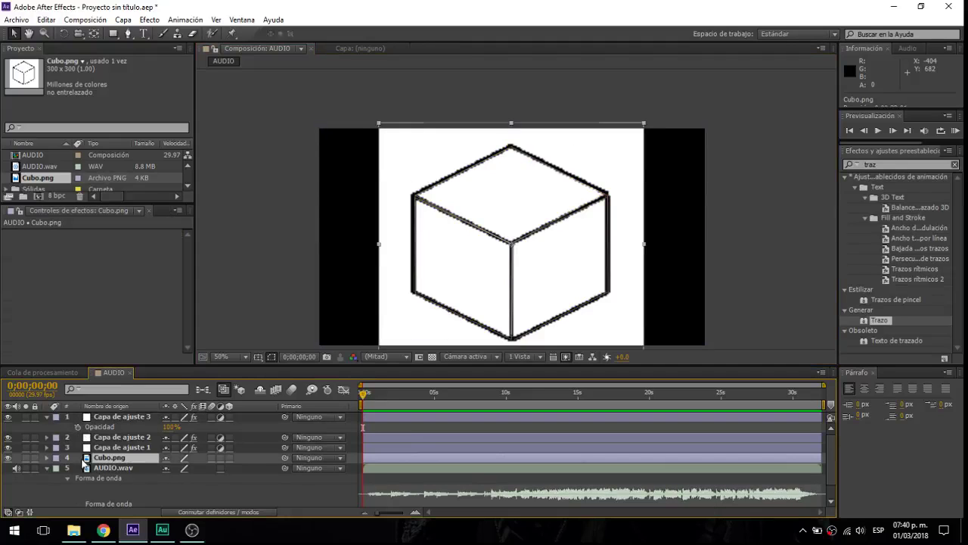
{"action": "key", "text": "t"}
{"action": "left_click_drag", "start_coordinate": [173, 467], "coordinate": [98, 468]}
{"action": "left_click", "coordinate": [338, 261]}
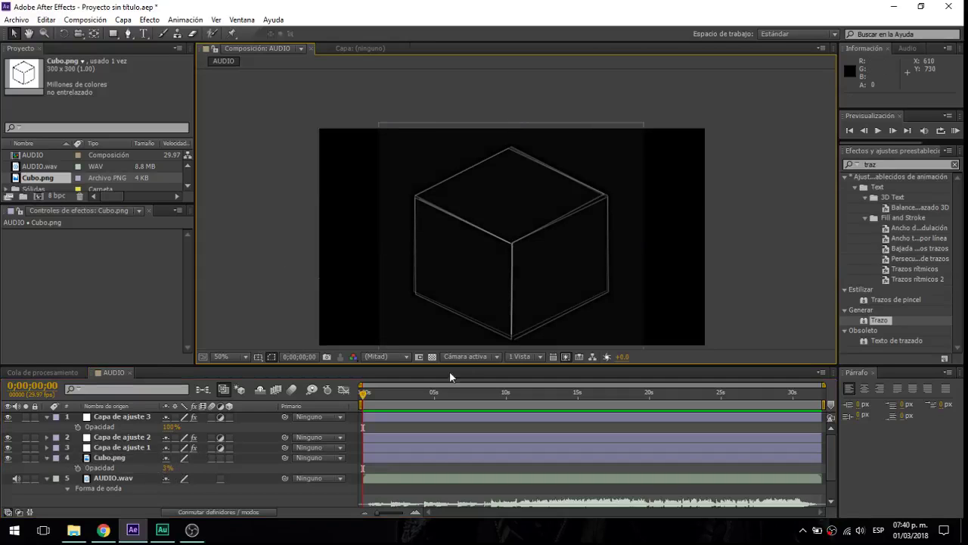
{"action": "left_click", "coordinate": [456, 404]}
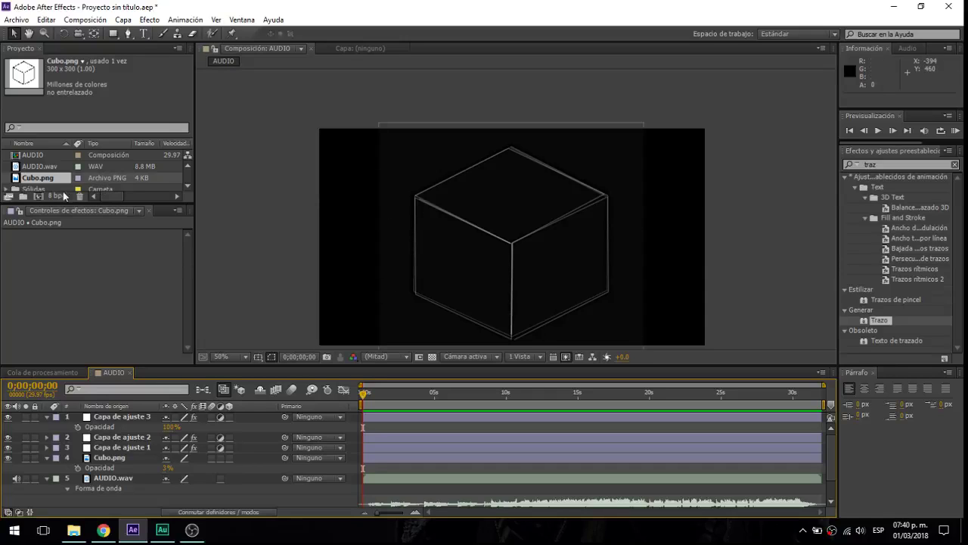
- Hide Capa de ajuste 2 and Capa de ajuste 3, keeping Capa de ajuste 1 visible
{"action": "left_click", "coordinate": [110, 417]}
{"action": "left_click_drag", "start_coordinate": [12, 437], "coordinate": [9, 447]}
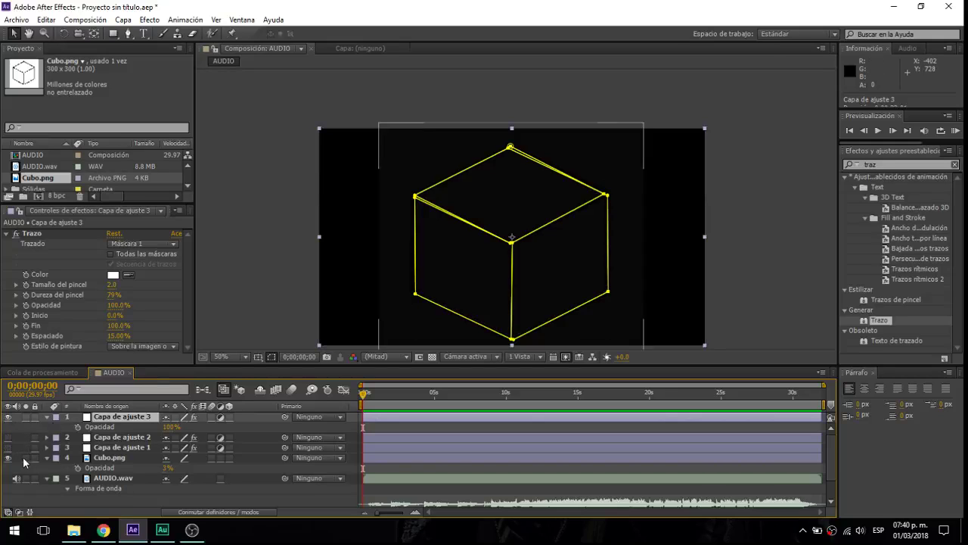
{"action": "mouse_move", "coordinate": [10, 447]}
{"action": "left_mouse_down"}
{"action": "mouse_move", "coordinate": [9, 436]}
{"action": "mouse_move", "coordinate": [9, 447]}
{"action": "left_mouse_up"}
{"action": "left_click", "coordinate": [8, 417]}
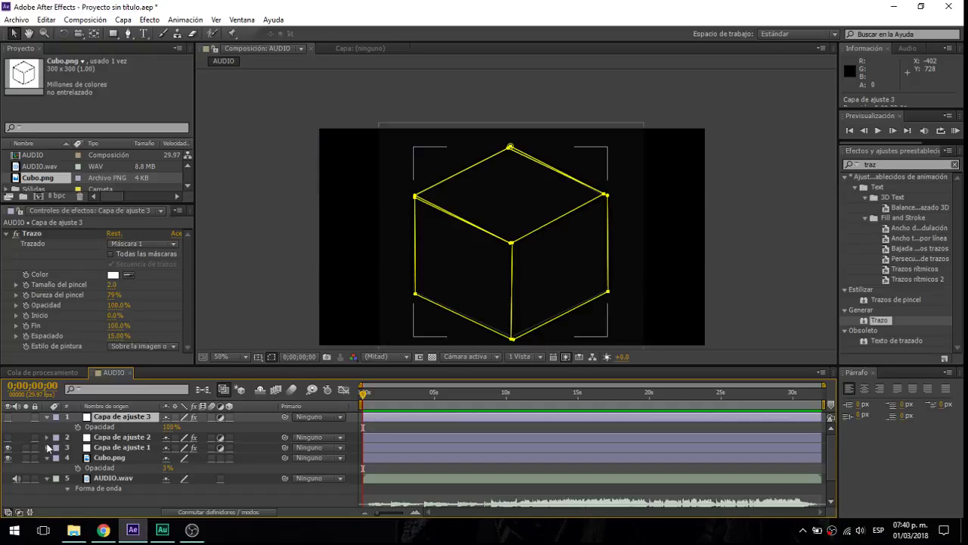
- Show the mask of Capa de ajuste 1 and set its Trazo colour to red C31025
{"action": "left_click", "coordinate": [128, 448]}
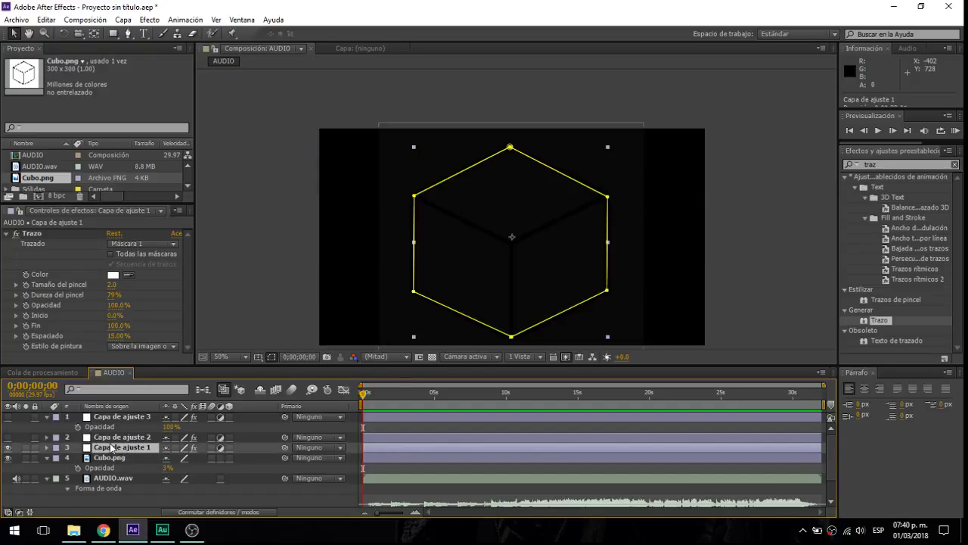
{"action": "key", "text": "m"}
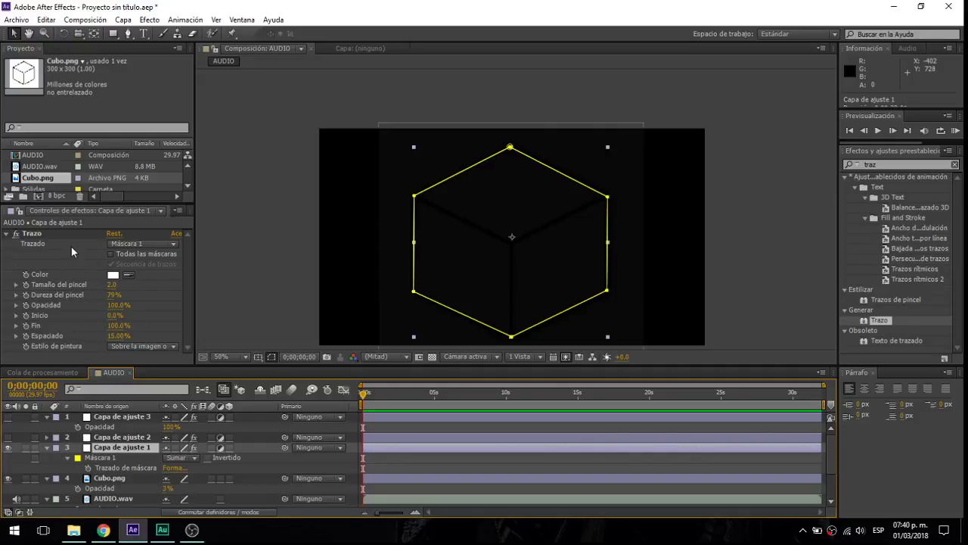
{"action": "left_click", "coordinate": [113, 276]}
{"action": "left_click", "coordinate": [512, 159]}
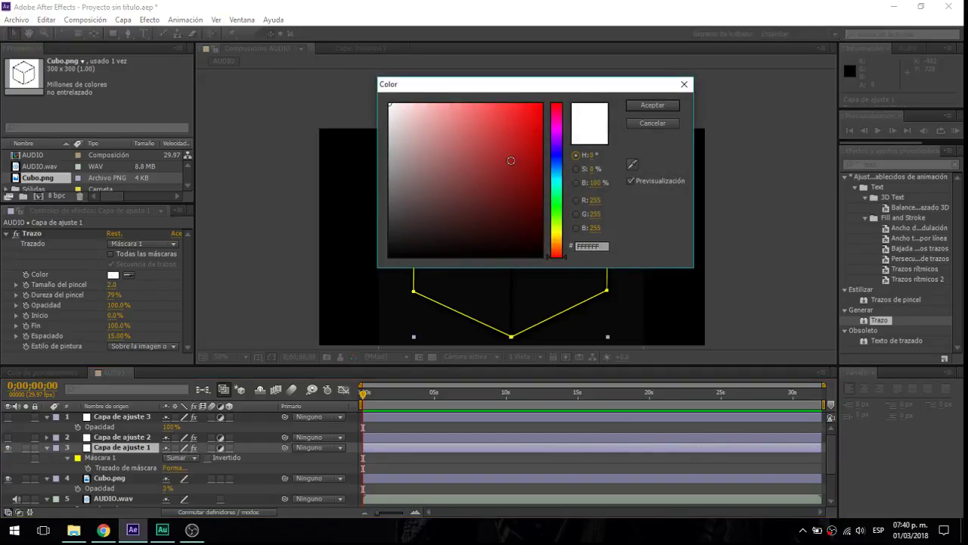
{"action": "left_click", "coordinate": [529, 140]}
{"action": "left_click_drag", "start_coordinate": [557, 139], "coordinate": [562, 110]}
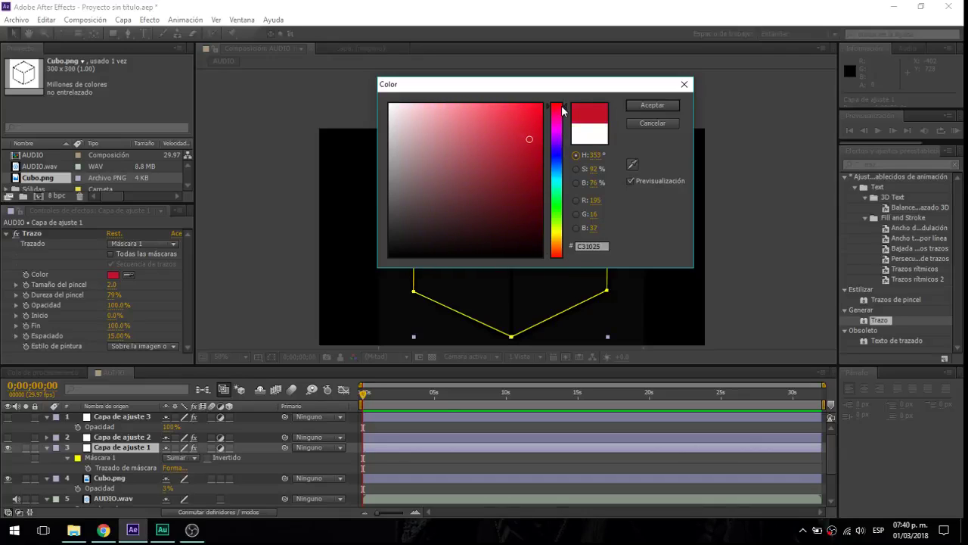
- Set the Trazo brush size on Capa de ajuste 1 to 36.6 and the brush hardness to 88%
{"action": "left_click_drag", "start_coordinate": [112, 284], "coordinate": [324, 299]}
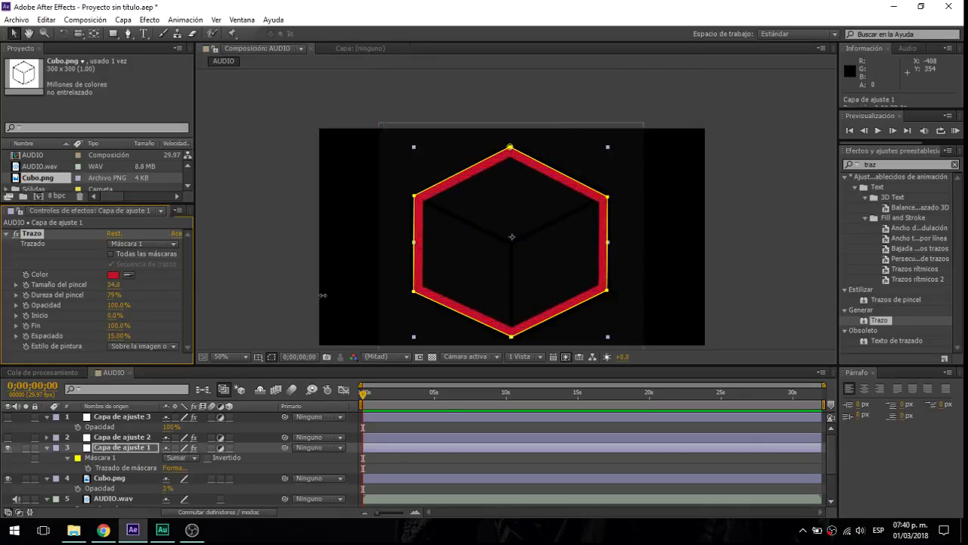
{"action": "left_click", "coordinate": [114, 285]}
{"action": "type", "text": "25.7"}
{"action": "left_click", "coordinate": [123, 296]}
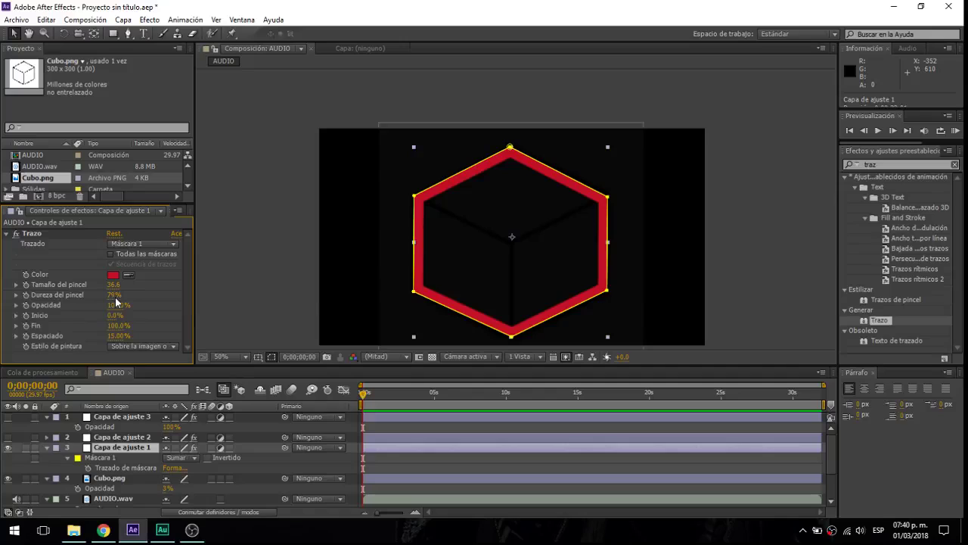
{"action": "left_click_drag", "start_coordinate": [115, 297], "coordinate": [137, 296]}
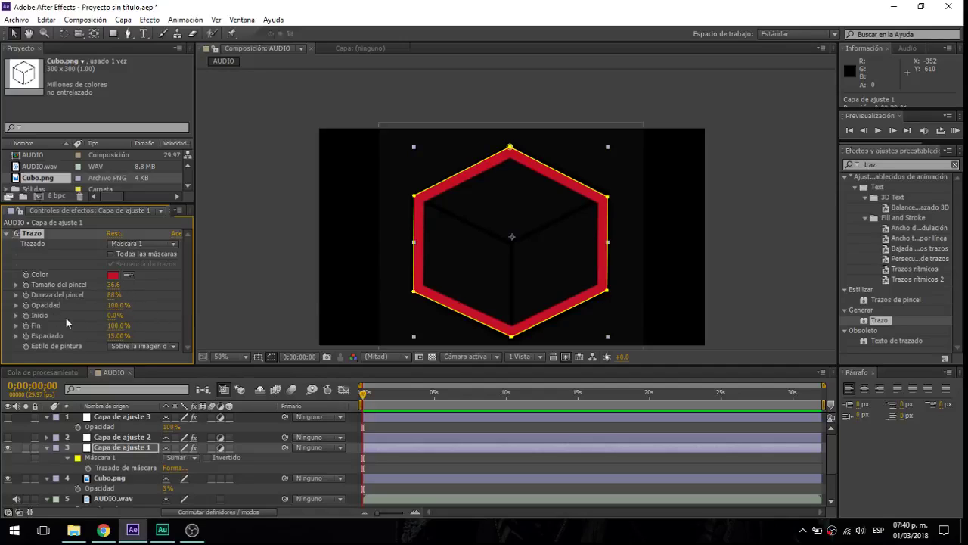
- Set the Fin value of the Trazo effect on Capa de ajuste 1 to 0%
{"action": "left_click_drag", "start_coordinate": [118, 326], "coordinate": [4, 329]}
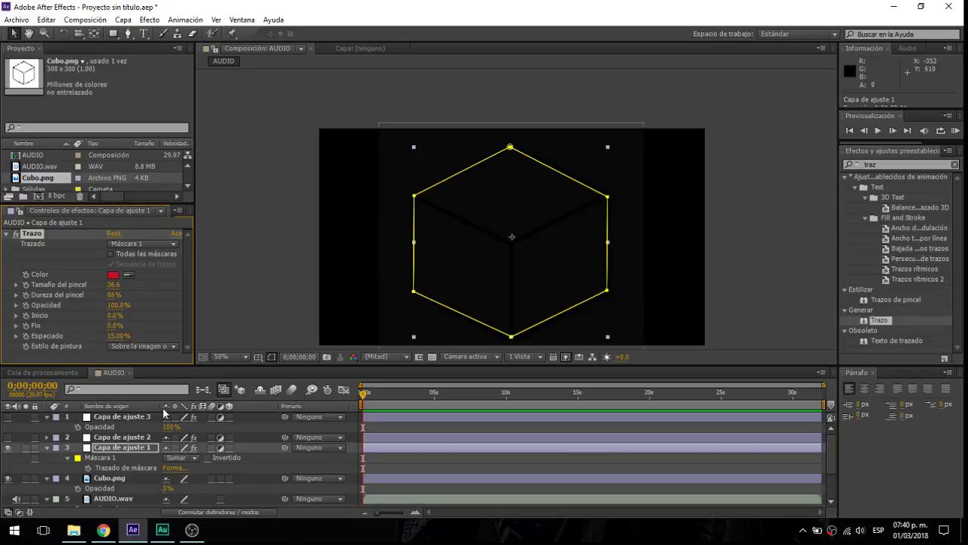
- Keyframe Inicio and Fin of the Trazo effect on Capa de ajuste 1 at 0% at the start, with Fin at 100% at 0;00;08;25
{"action": "left_click", "coordinate": [26, 325]}
{"action": "key", "text": "u"}
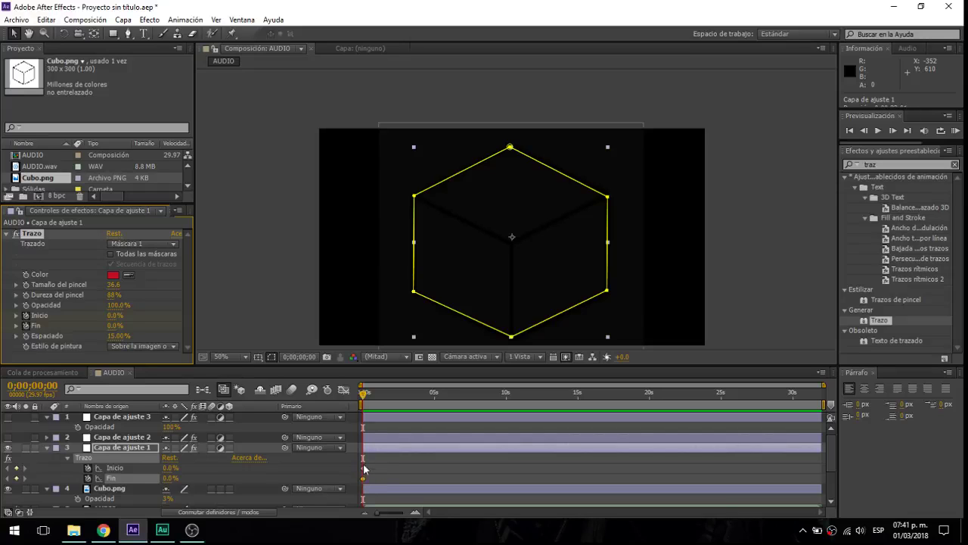
{"action": "left_click_drag", "start_coordinate": [366, 409], "coordinate": [434, 404]}
{"action": "left_click_drag", "start_coordinate": [835, 457], "coordinate": [833, 493]}
{"action": "left_click_drag", "start_coordinate": [434, 401], "coordinate": [489, 403]}
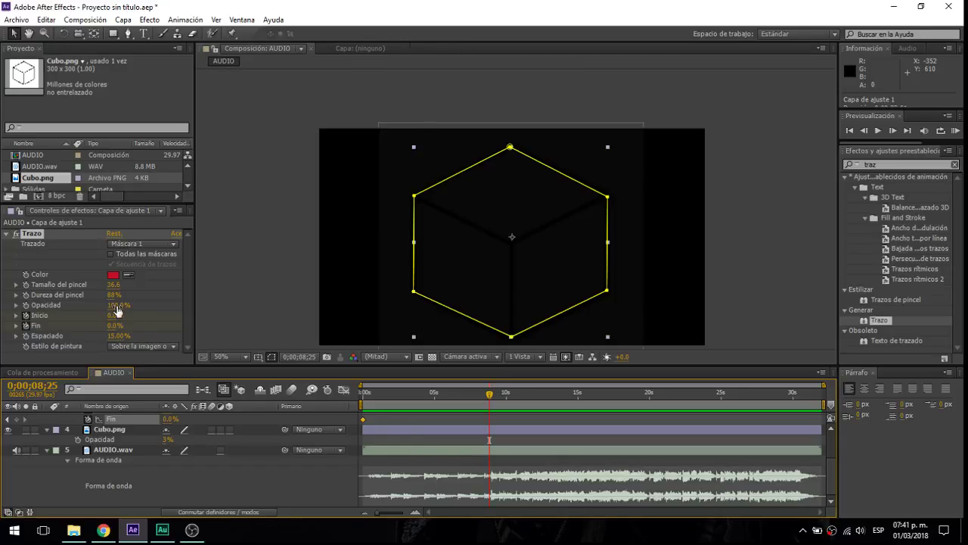
{"action": "left_click_drag", "start_coordinate": [113, 326], "coordinate": [186, 334]}
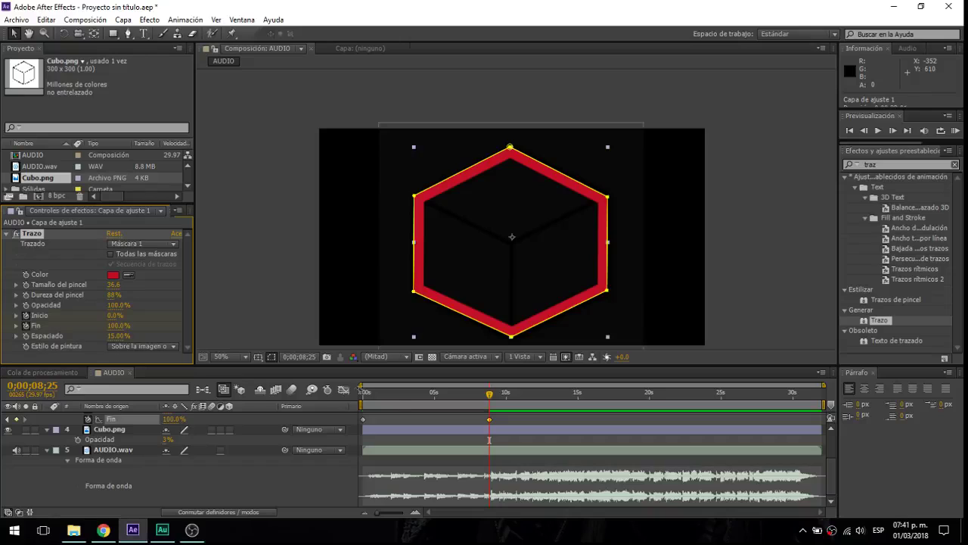
{"action": "left_click_drag", "start_coordinate": [363, 393], "coordinate": [491, 425]}
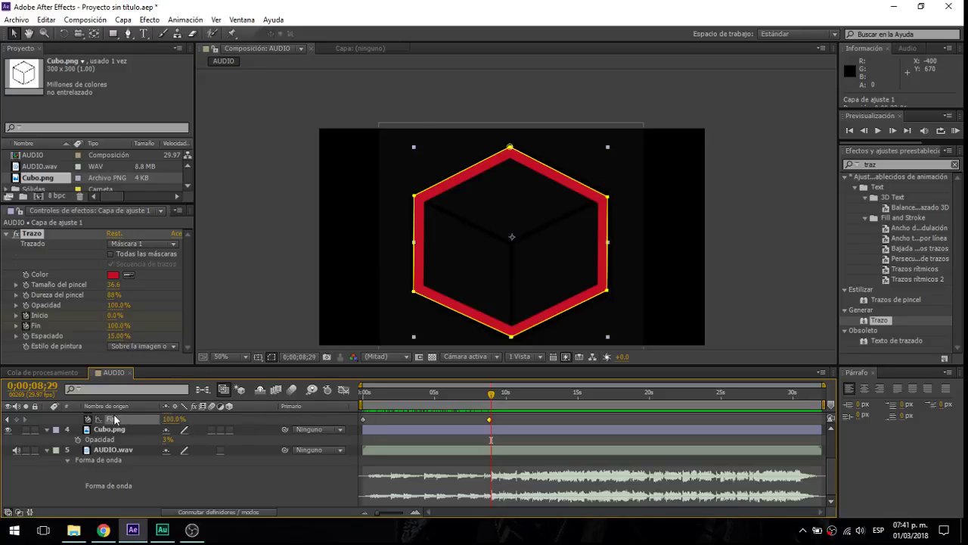
- Show Capa de ajuste 2 and set its Trazo colour to green 03D194 and its brush size to 17.7
{"action": "scroll", "coordinate": [143, 452], "scroll_direction": "up", "scroll_amount": 2}
{"action": "scroll", "coordinate": [127, 439], "scroll_direction": "up", "scroll_amount": 2}
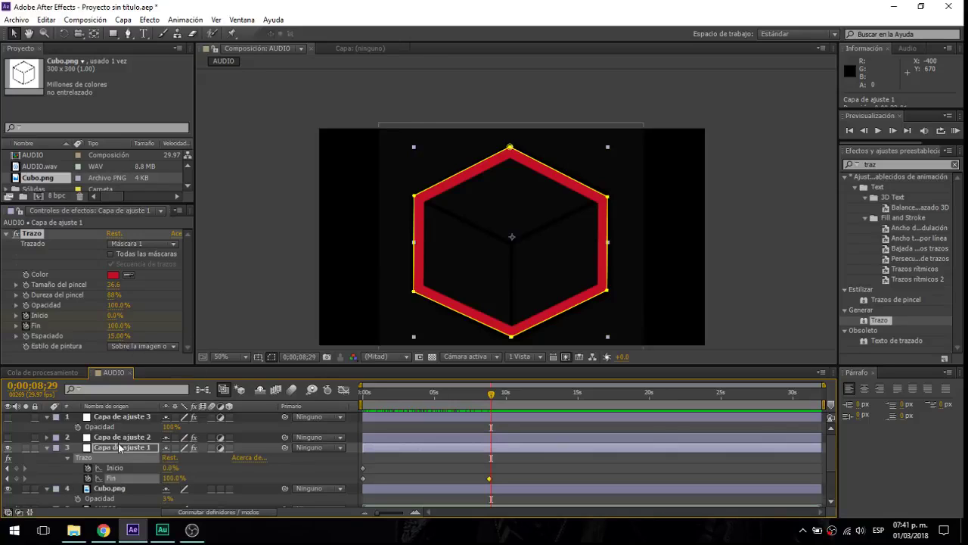
{"action": "left_click", "coordinate": [115, 439]}
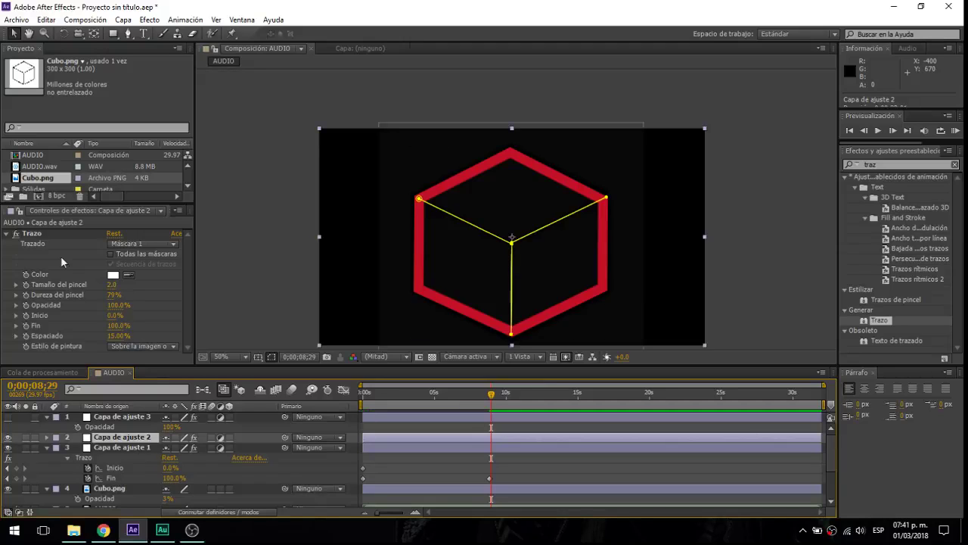
{"action": "left_click", "coordinate": [114, 275]}
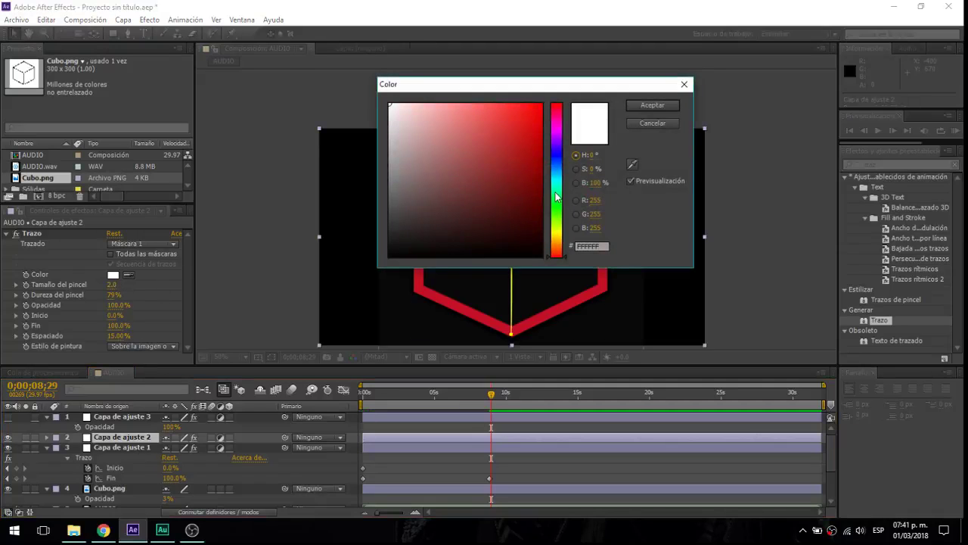
{"action": "left_click", "coordinate": [557, 195]}
{"action": "left_click", "coordinate": [539, 130]}
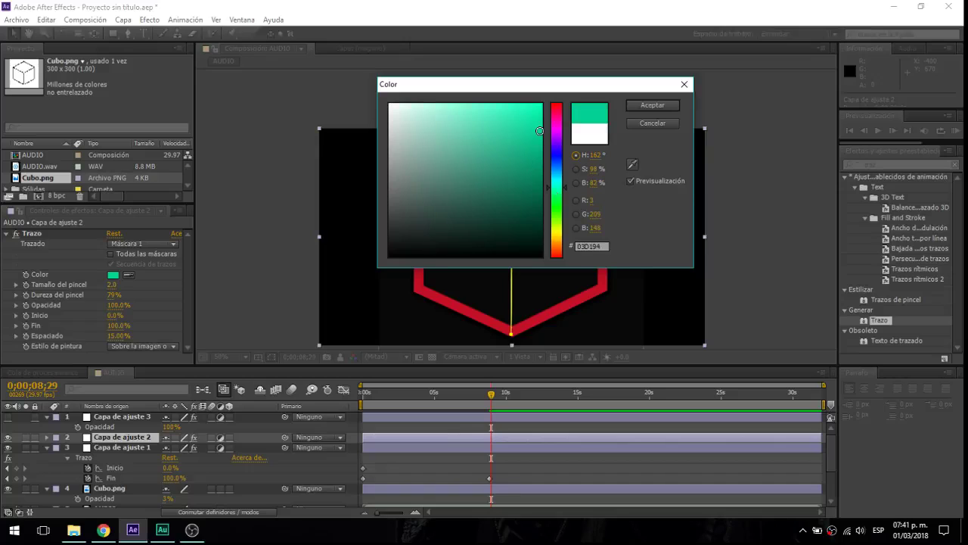
{"action": "left_click", "coordinate": [648, 106]}
{"action": "left_click_drag", "start_coordinate": [114, 284], "coordinate": [206, 290]}
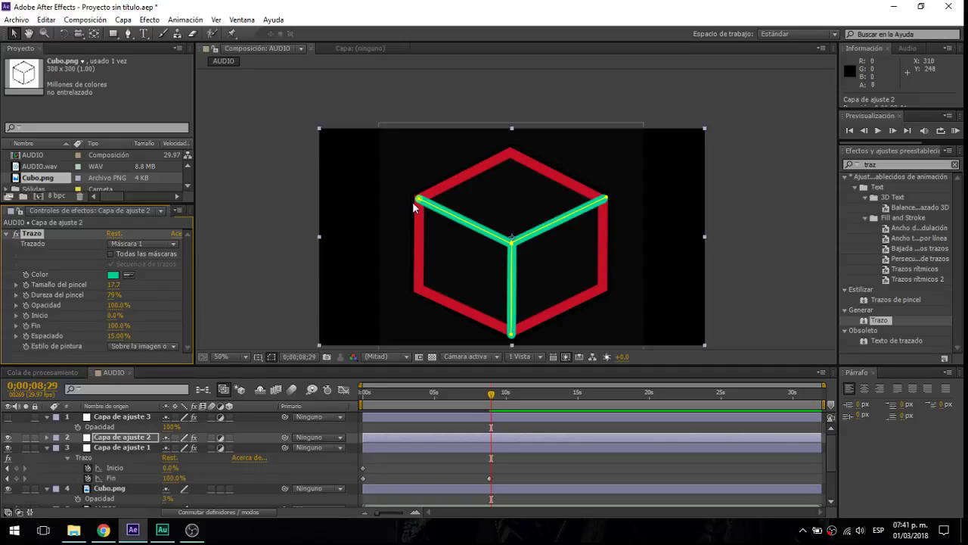
- Move Capa de ajuste 2 below Capa de ajuste 1 and nudge its mask's bottom and upper-right vertices inside the red outline
{"action": "left_click_drag", "start_coordinate": [103, 443], "coordinate": [114, 483]}
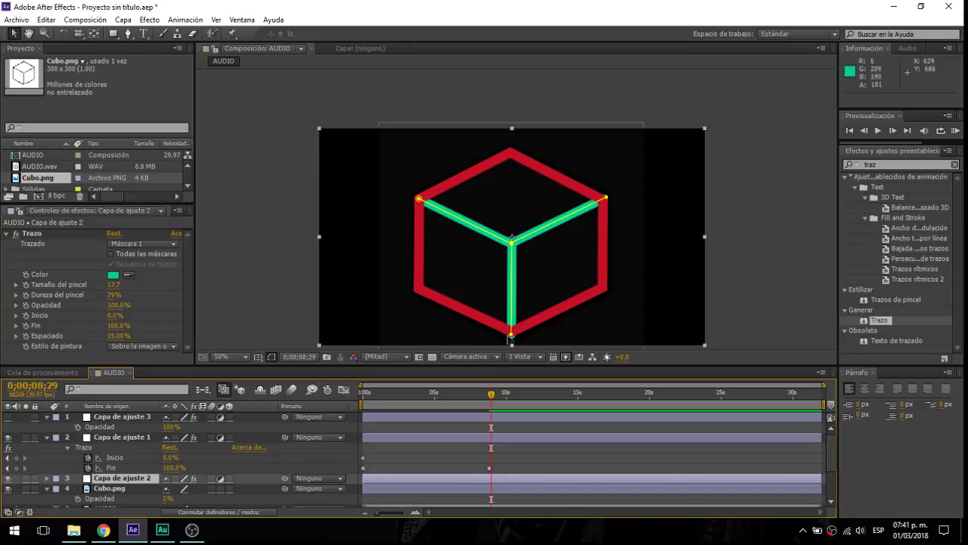
{"action": "scroll", "coordinate": [510, 340], "scroll_direction": "up", "scroll_amount": 4}
{"action": "scroll", "coordinate": [509, 340], "scroll_direction": "down", "scroll_amount": 10}
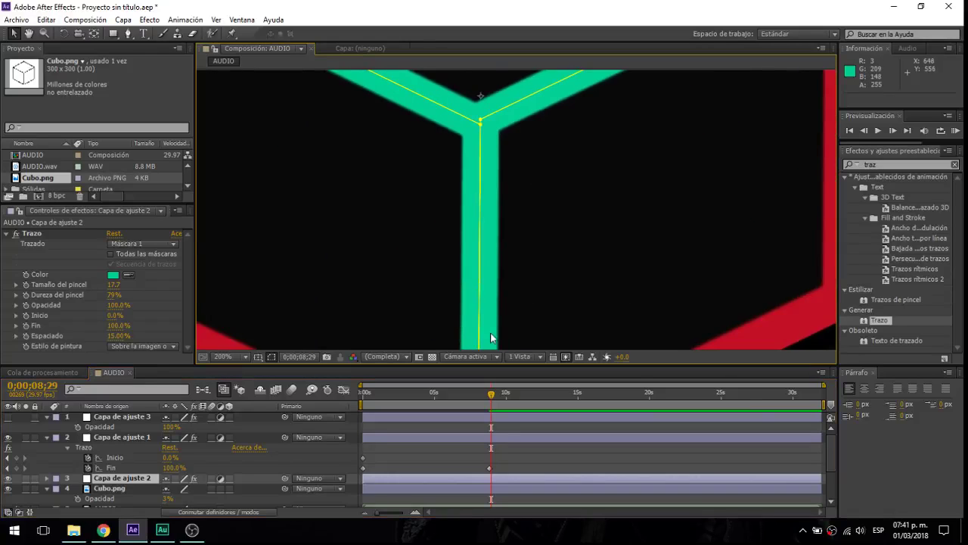
{"action": "left_click_drag", "start_coordinate": [474, 267], "coordinate": [474, 256]}
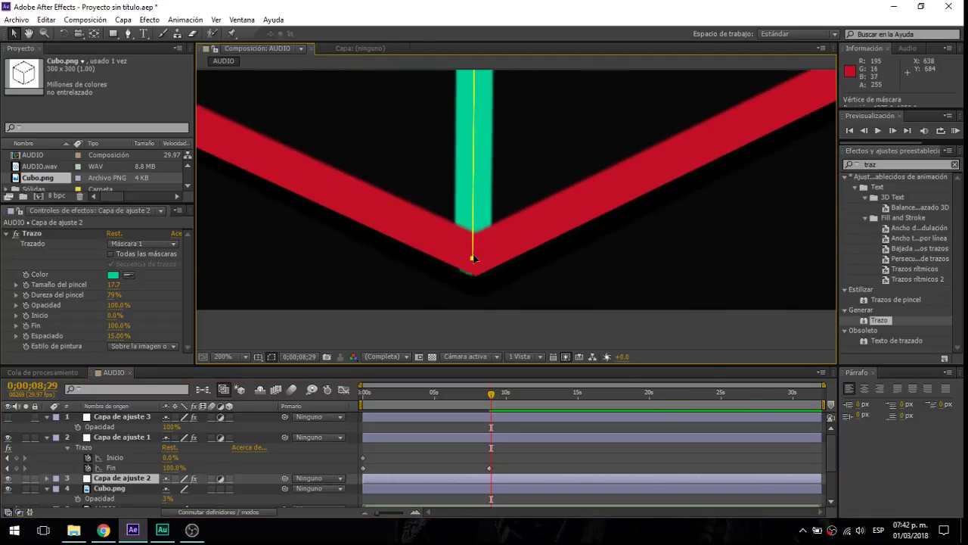
{"action": "scroll", "coordinate": [477, 190], "scroll_direction": "down", "scroll_amount": 2}
{"action": "scroll", "coordinate": [543, 245], "scroll_direction": "up", "scroll_amount": 3}
{"action": "scroll", "coordinate": [543, 244], "scroll_direction": "up", "scroll_amount": 3}
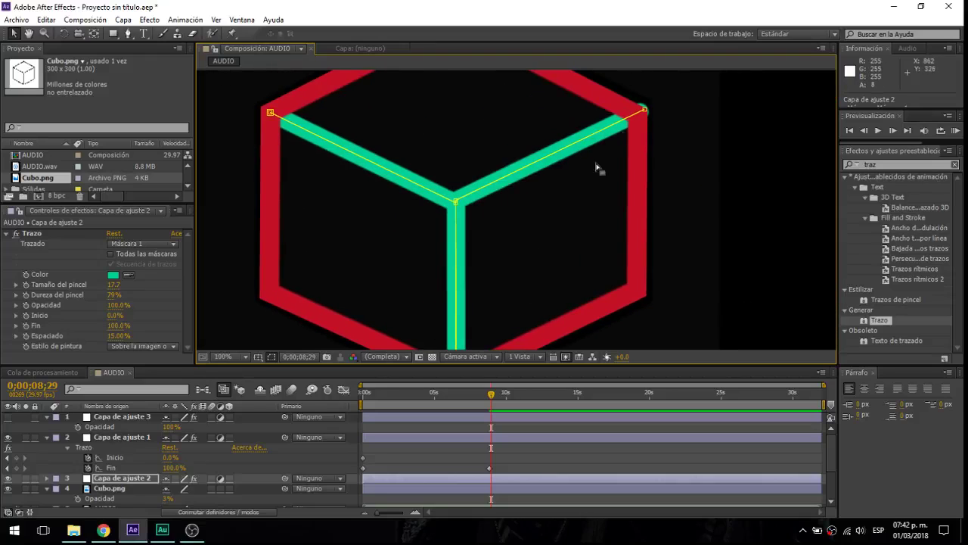
{"action": "left_click_drag", "start_coordinate": [644, 111], "coordinate": [641, 113]}
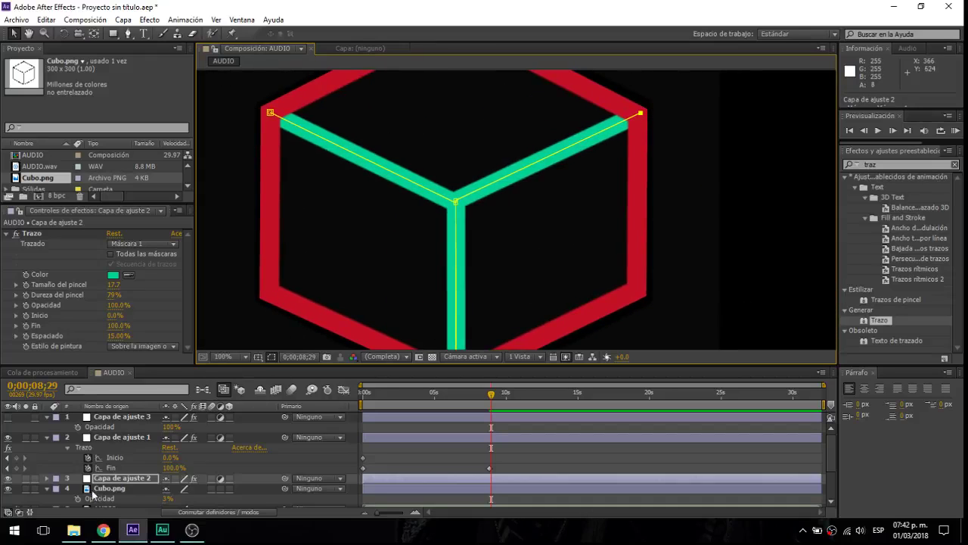
- Keyframe Trazo's Inicio and Fin on Capa de ajuste 2 at 0;00;08;29, and set Fin to 0% at 0;00;04;20
{"action": "left_click", "coordinate": [27, 316]}
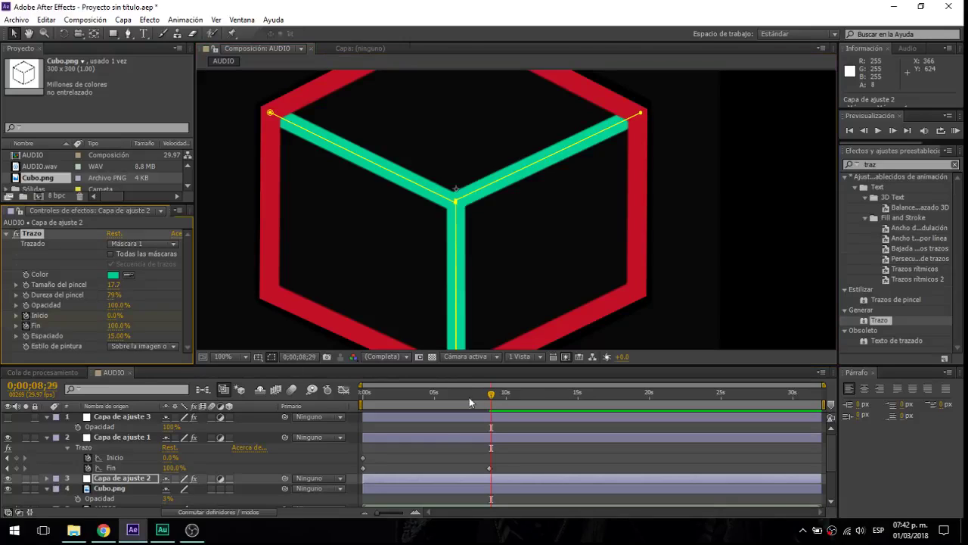
{"action": "left_click_drag", "start_coordinate": [469, 397], "coordinate": [430, 395]}
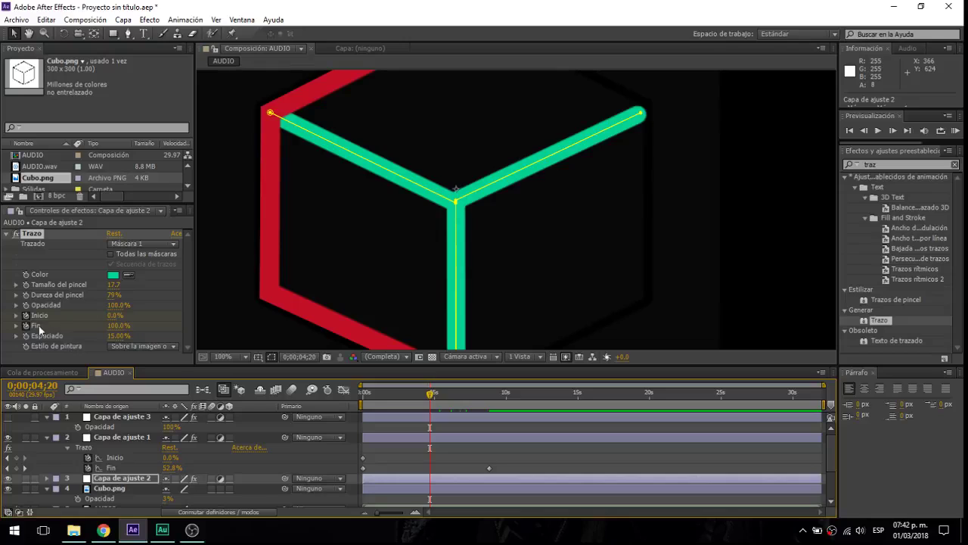
{"action": "left_click", "coordinate": [119, 325]}
{"action": "type", "text": "0"}
{"action": "key", "text": "Return"}
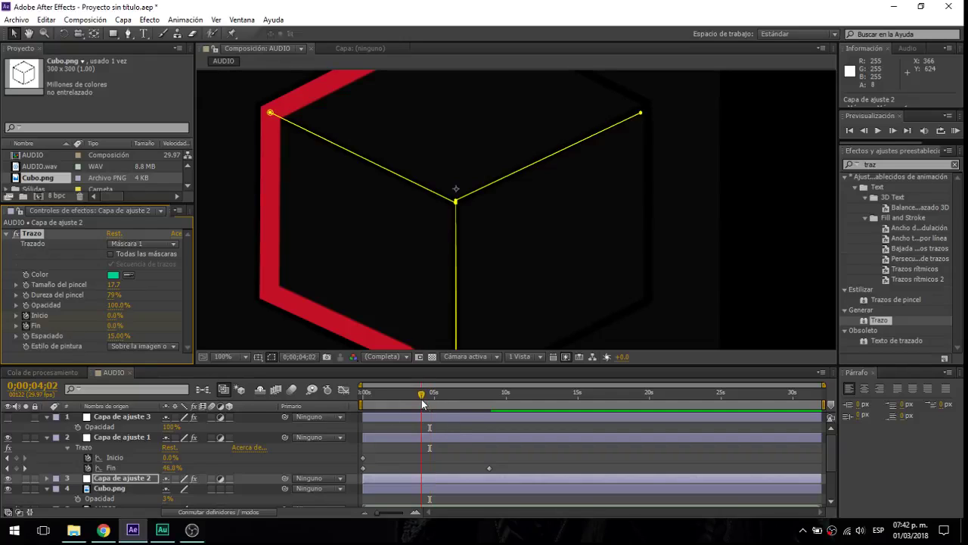
- Reveal the keyframes of Capa de ajuste 2 and scrub through the timeline to review the green stroke animation across the whole cube
{"action": "mouse_move", "coordinate": [421, 399]}
{"action": "left_mouse_down"}
{"action": "mouse_move", "coordinate": [490, 404]}
{"action": "mouse_move", "coordinate": [427, 415]}
{"action": "left_mouse_up"}
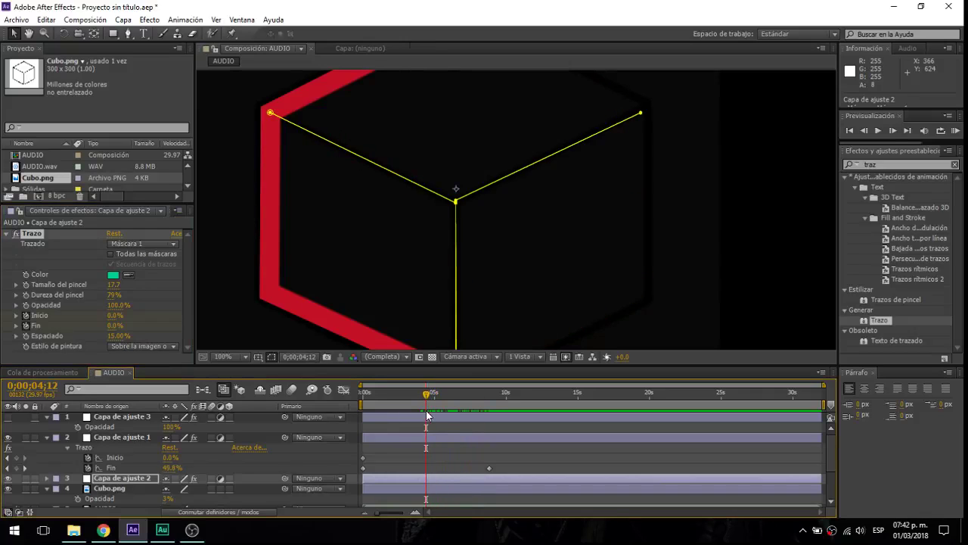
{"action": "key", "text": "u"}
{"action": "scroll", "coordinate": [421, 496], "scroll_direction": "down", "scroll_amount": 3}
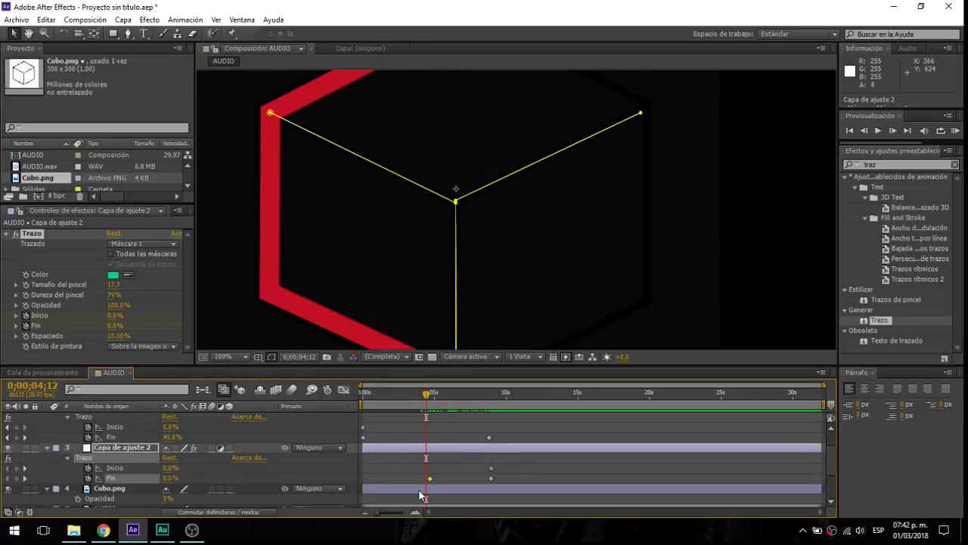
{"action": "scroll", "coordinate": [426, 459], "scroll_direction": "up", "scroll_amount": 3}
{"action": "left_click_drag", "start_coordinate": [395, 399], "coordinate": [498, 421]}
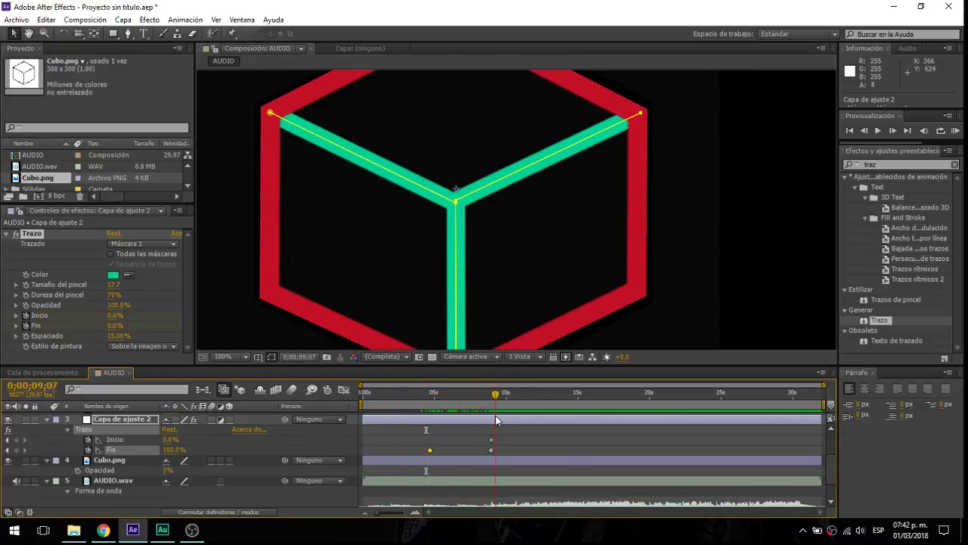
{"action": "left_click_drag", "start_coordinate": [507, 304], "coordinate": [508, 329]}
{"action": "key", "text": "comma"}
{"action": "key", "text": "comma"}
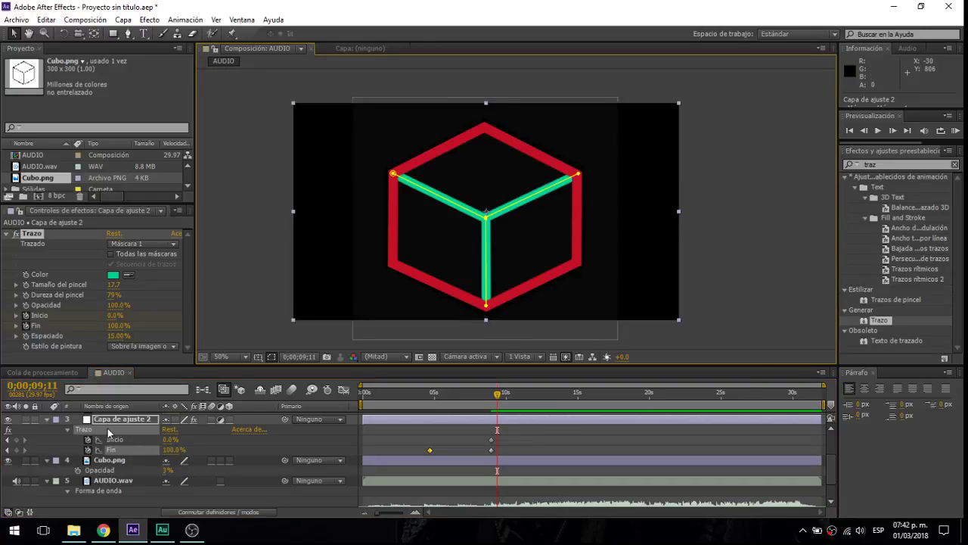
- Show Capa de ajuste 3 and set its Trazo colour to magenta and its brush size to 11.9
{"action": "scroll", "coordinate": [17, 433], "scroll_direction": "up", "scroll_amount": 3}
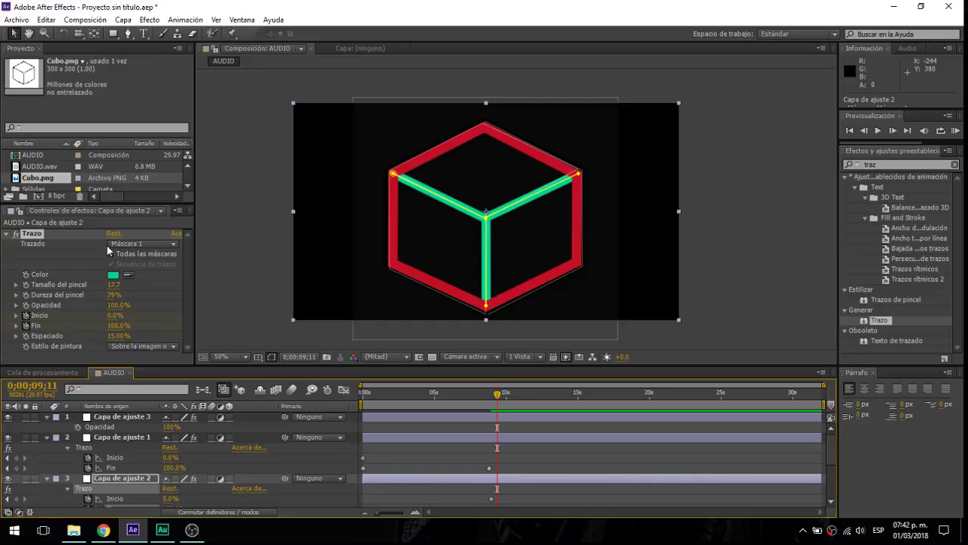
{"action": "left_click", "coordinate": [131, 418]}
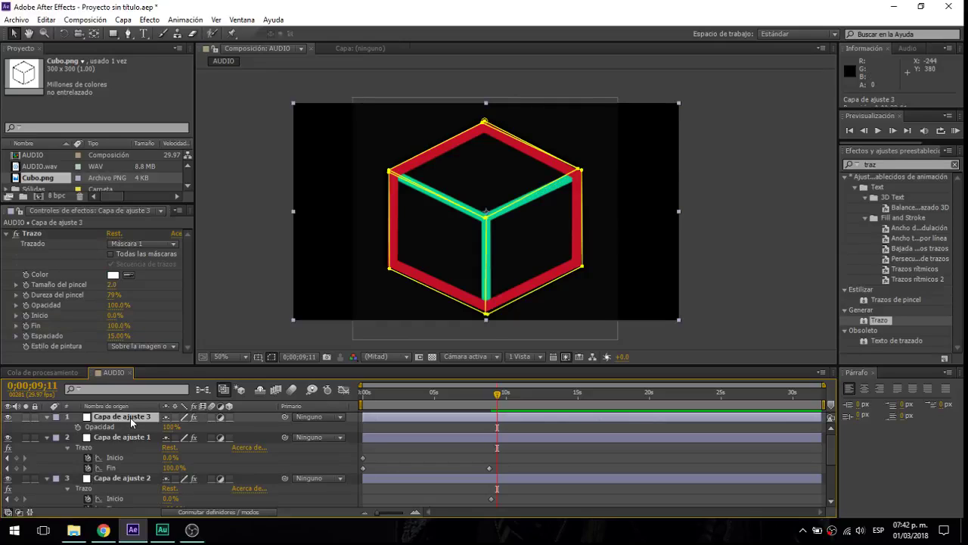
{"action": "left_click", "coordinate": [114, 275]}
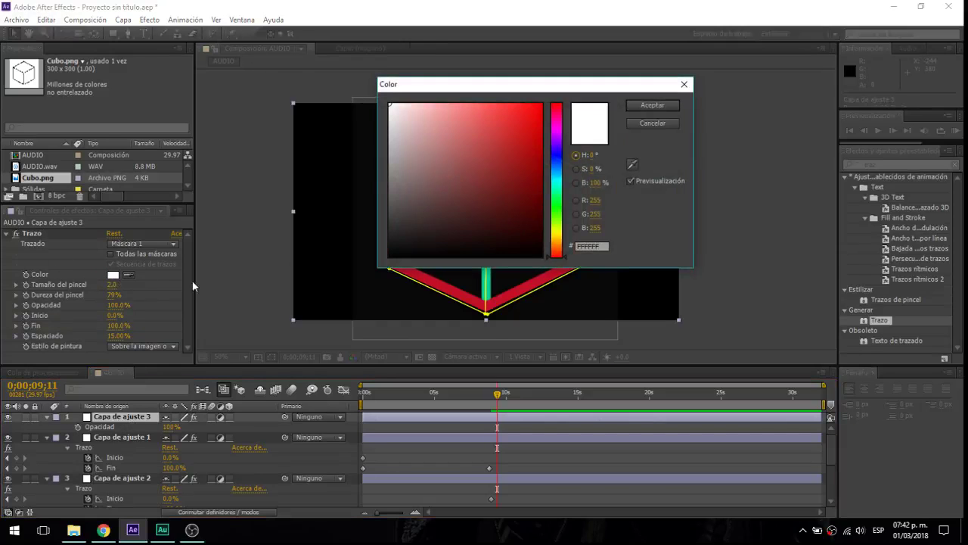
{"action": "left_click", "coordinate": [558, 132]}
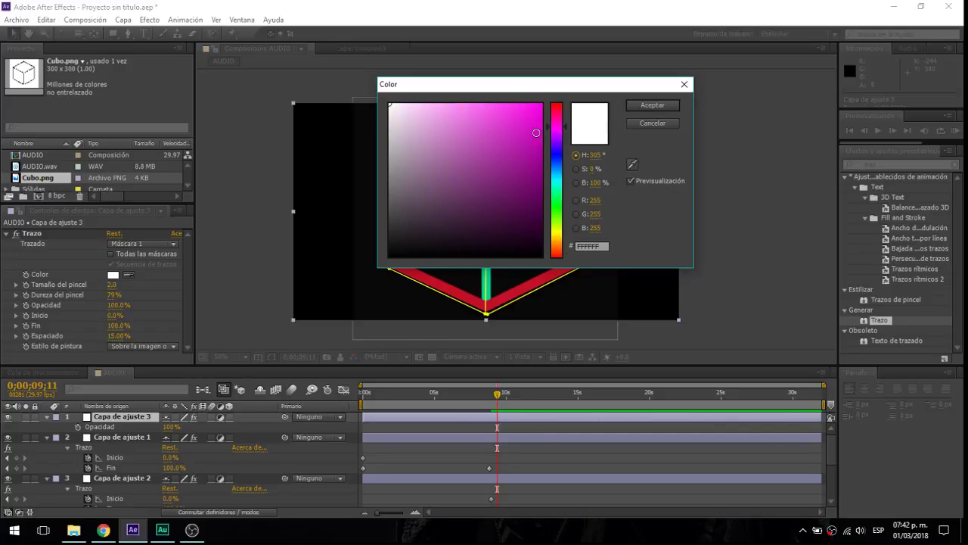
{"action": "left_click", "coordinate": [536, 132]}
{"action": "left_click", "coordinate": [651, 106]}
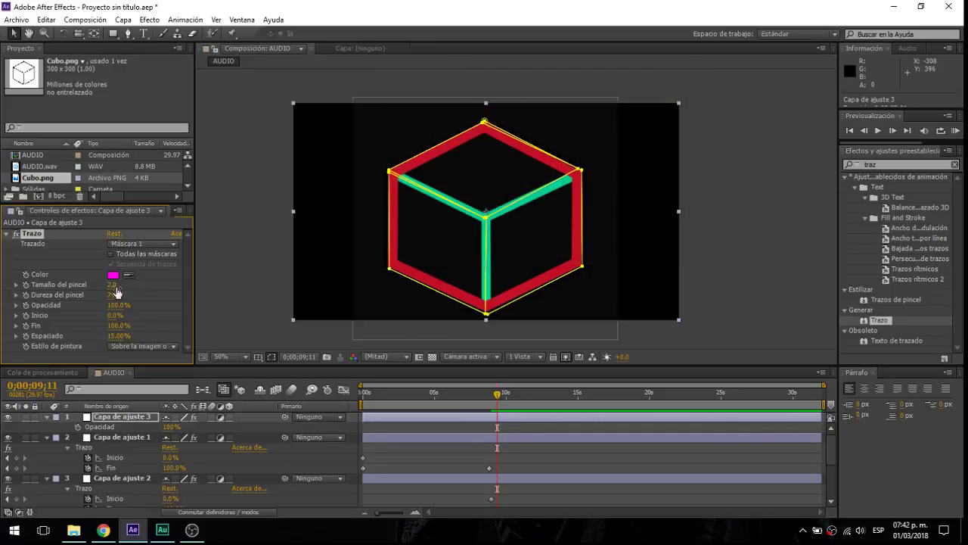
{"action": "left_click_drag", "start_coordinate": [112, 285], "coordinate": [178, 286]}
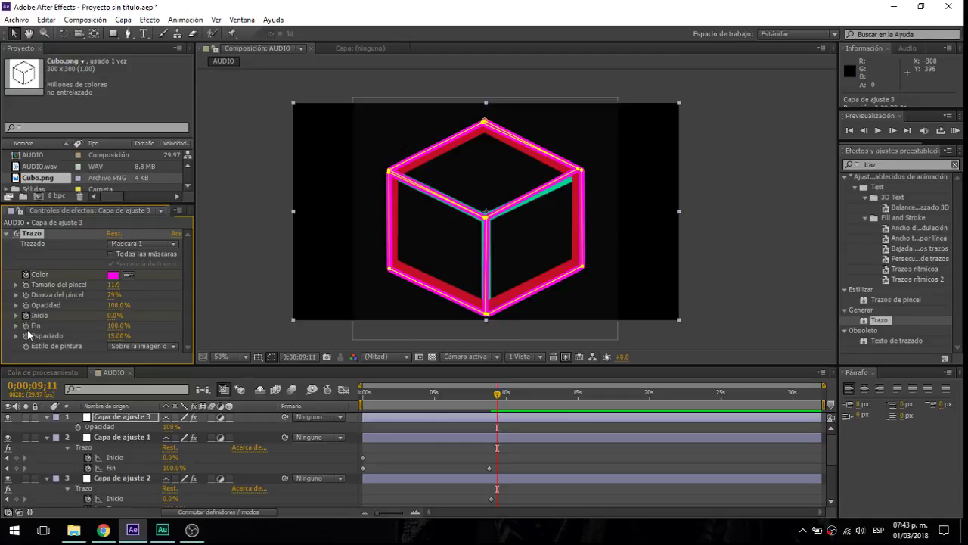
- Keyframe Color, Inicio and Fin of Trazo on Capa de ajuste 3 at 0;00;09;11, and move the Inicio and Fin keyframes earlier
{"action": "key", "text": "u"}
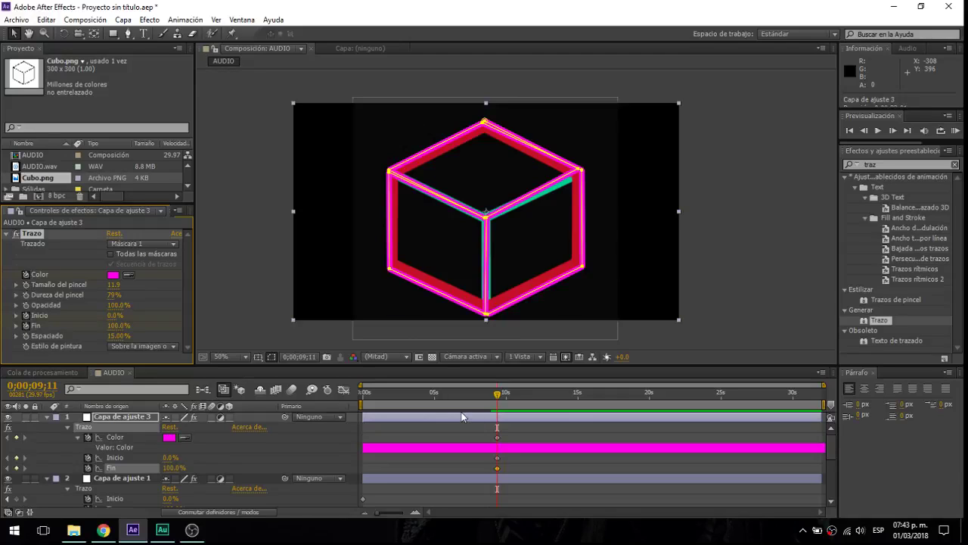
{"action": "left_click", "coordinate": [497, 458], "text": "shift"}
{"action": "left_click_drag", "start_coordinate": [497, 468], "coordinate": [435, 458]}
{"action": "left_click", "coordinate": [394, 458]}
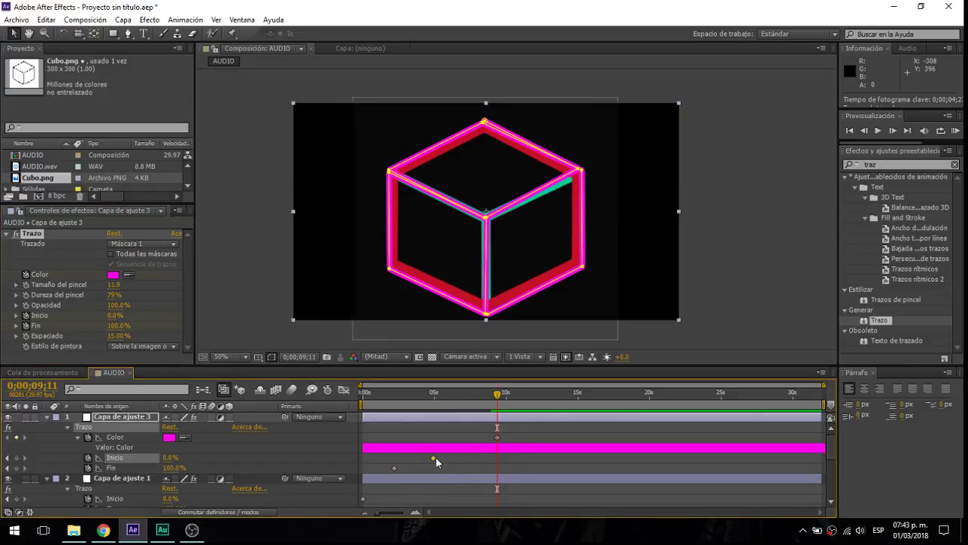
- On Capa de ajuste 3, set Trazo's Inicio to 53.0% and Fin to 79.0% at 0;00;08;27, and Fin to 0% at the start
{"action": "left_click_drag", "start_coordinate": [831, 418], "coordinate": [832, 496]}
{"action": "mouse_move", "coordinate": [498, 407]}
{"action": "left_mouse_down"}
{"action": "mouse_move", "coordinate": [413, 410]}
{"action": "mouse_move", "coordinate": [492, 416]}
{"action": "left_mouse_up"}
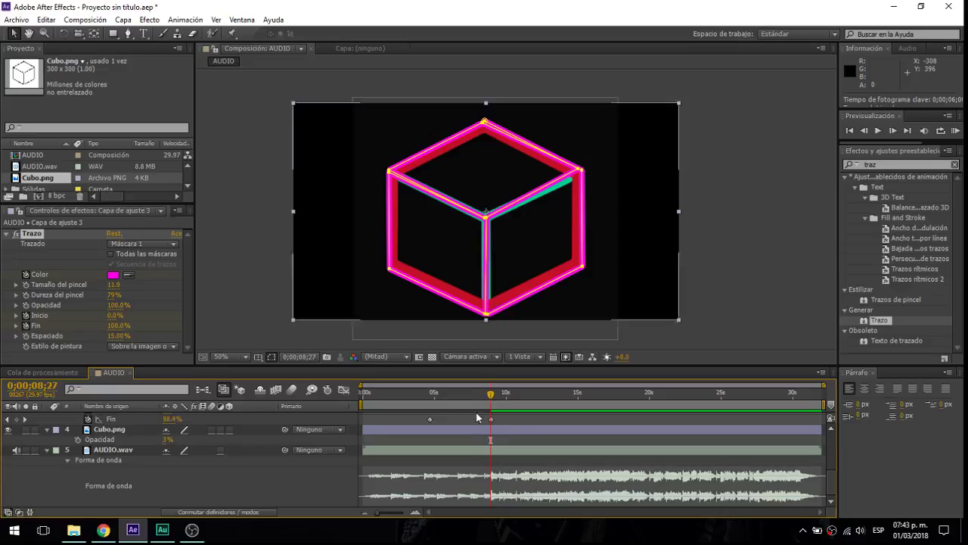
{"action": "mouse_move", "coordinate": [115, 315]}
{"action": "left_mouse_down"}
{"action": "mouse_move", "coordinate": [140, 322]}
{"action": "mouse_move", "coordinate": [103, 325]}
{"action": "left_mouse_up"}
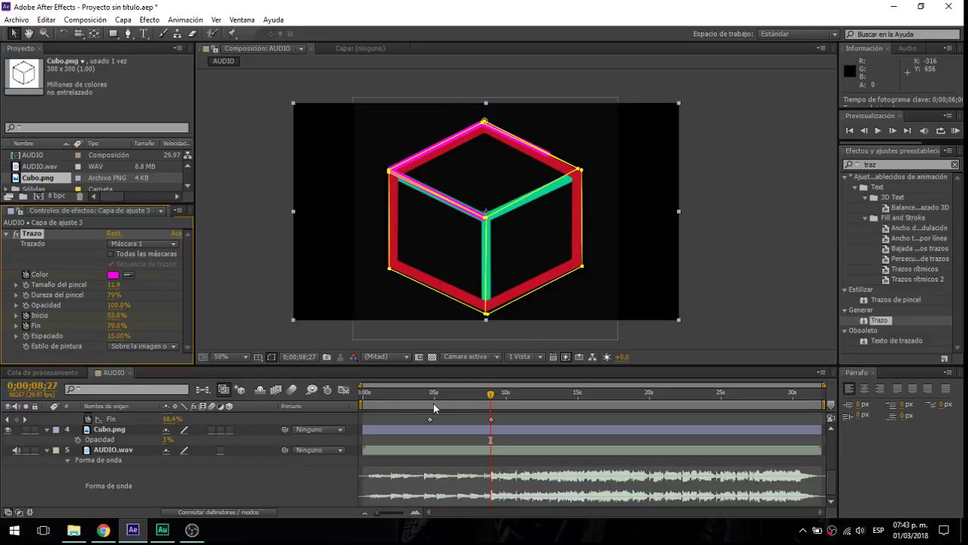
{"action": "left_click_drag", "start_coordinate": [435, 408], "coordinate": [362, 400]}
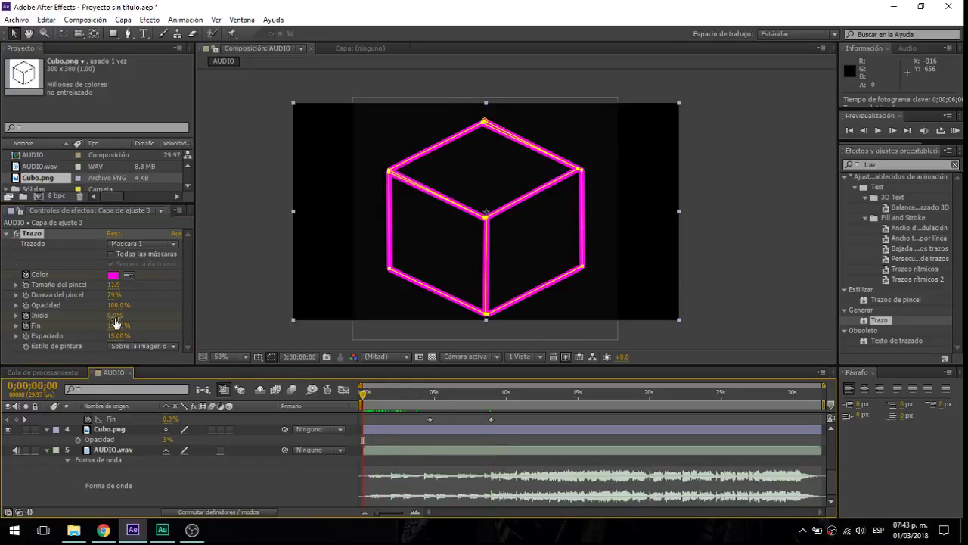
{"action": "left_click_drag", "start_coordinate": [105, 329], "coordinate": [68, 329]}
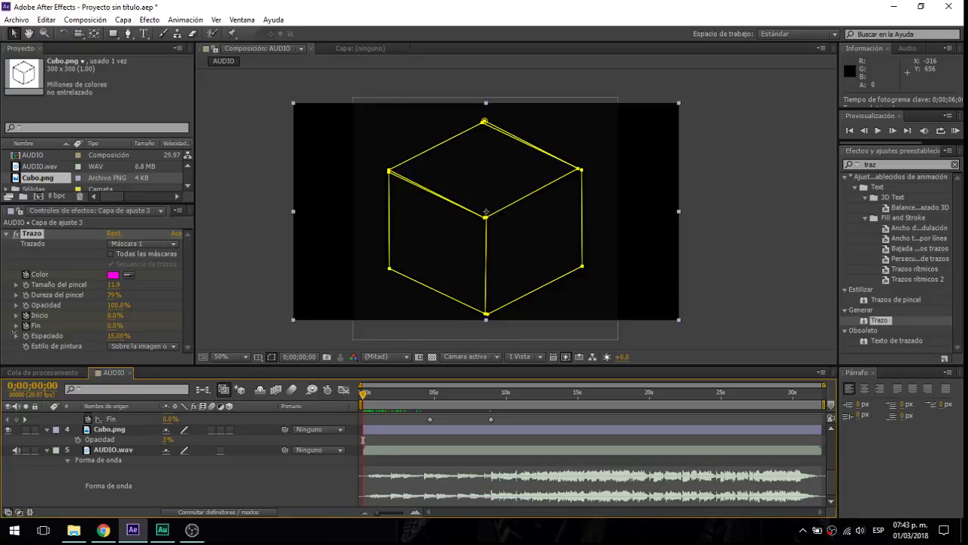
- Set Trazo's Inicio on Capa de ajuste 3 to 71.0% at 0;00;02;22 and preview the stroke animation
{"action": "left_click_drag", "start_coordinate": [366, 398], "coordinate": [404, 402]}
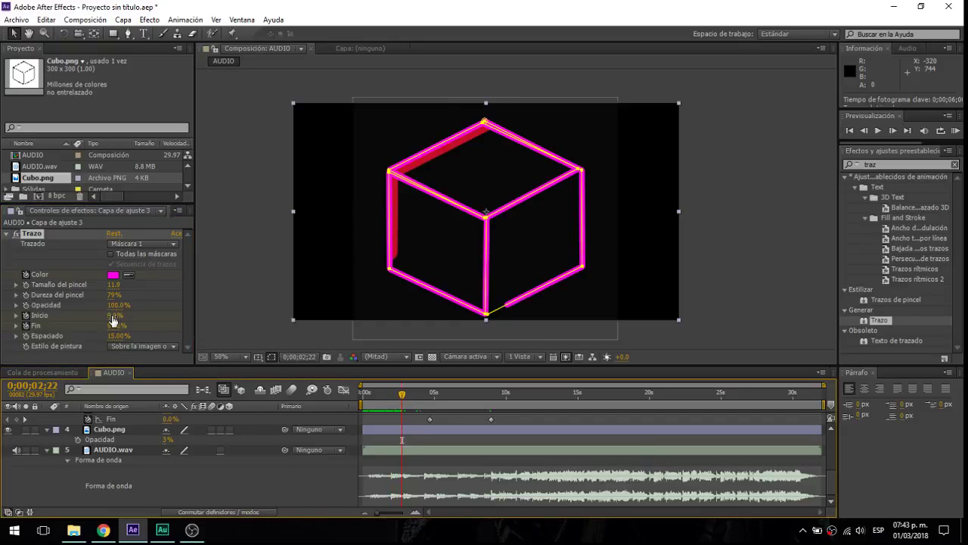
{"action": "mouse_move", "coordinate": [112, 315]}
{"action": "left_mouse_down"}
{"action": "mouse_move", "coordinate": [133, 318]}
{"action": "mouse_move", "coordinate": [107, 331]}
{"action": "left_mouse_up"}
{"action": "key", "text": "space"}
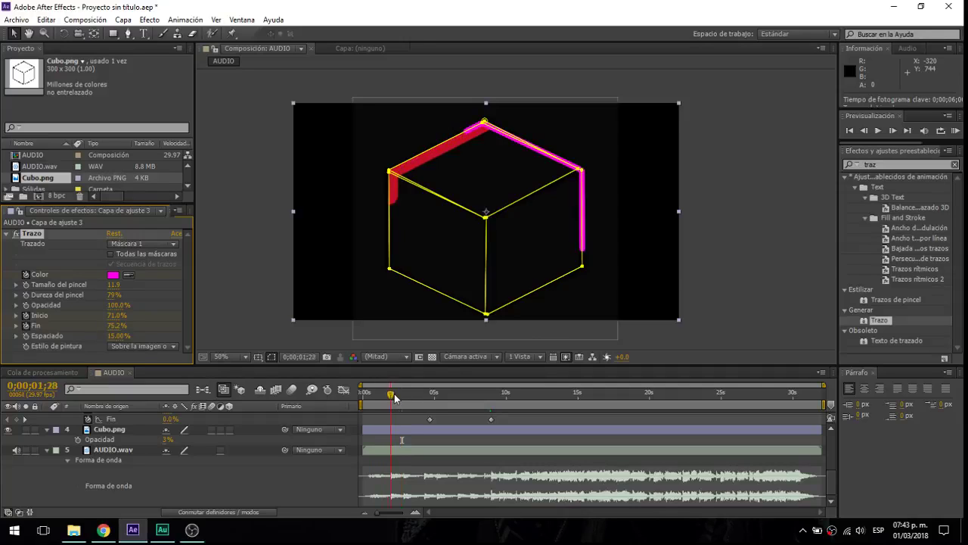
- Shift all Inicio and Fin keyframes of Trazo on Capa de ajuste 3 about 8 seconds later, with the first Fin keyframe at 0;00;08;00
{"action": "mouse_move", "coordinate": [418, 403]}
{"action": "left_mouse_down"}
{"action": "mouse_move", "coordinate": [474, 409]}
{"action": "mouse_move", "coordinate": [439, 395]}
{"action": "mouse_move", "coordinate": [426, 399]}
{"action": "mouse_move", "coordinate": [504, 406]}
{"action": "mouse_move", "coordinate": [423, 414]}
{"action": "mouse_move", "coordinate": [449, 416]}
{"action": "left_mouse_up"}
{"action": "left_click", "coordinate": [270, 257]}
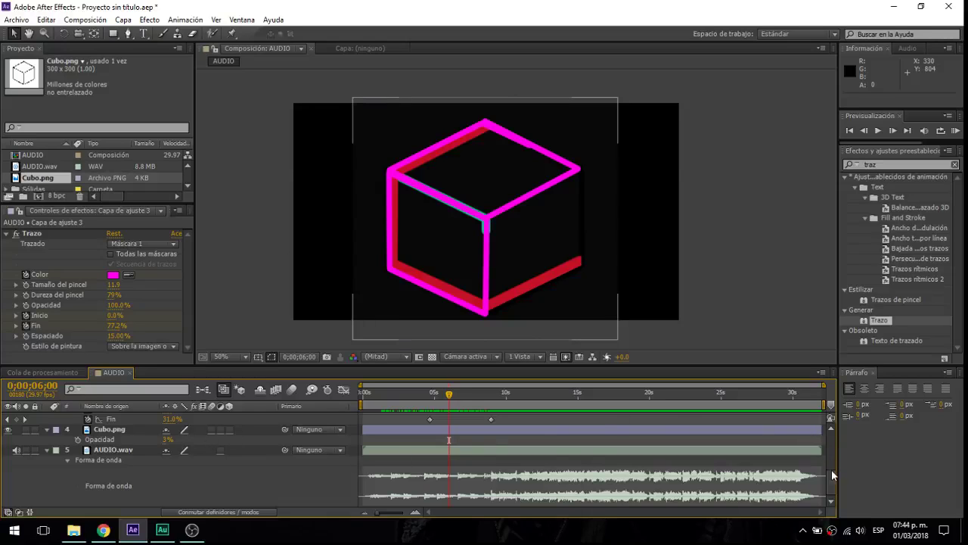
{"action": "scroll", "coordinate": [829, 466], "scroll_direction": "up", "scroll_amount": 3}
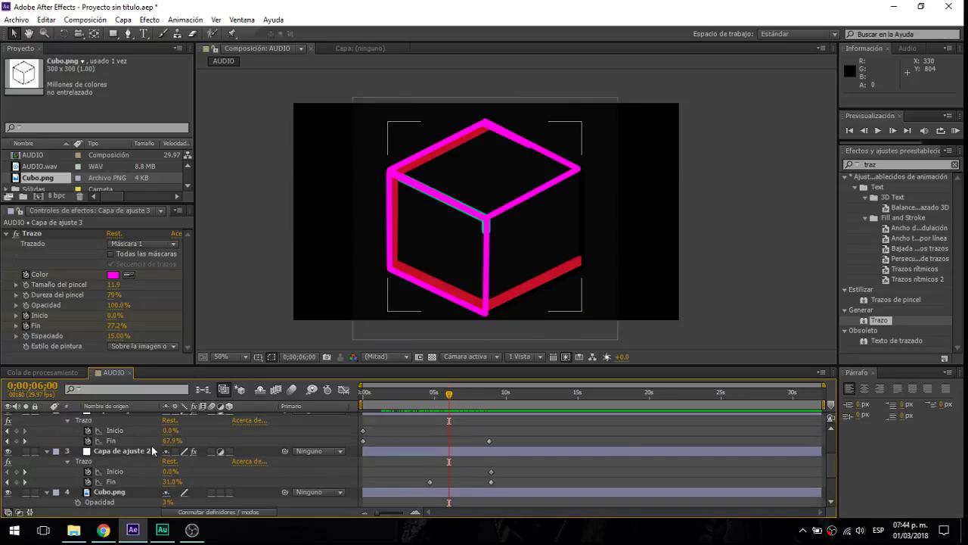
{"action": "scroll", "coordinate": [156, 448], "scroll_direction": "up", "scroll_amount": 3}
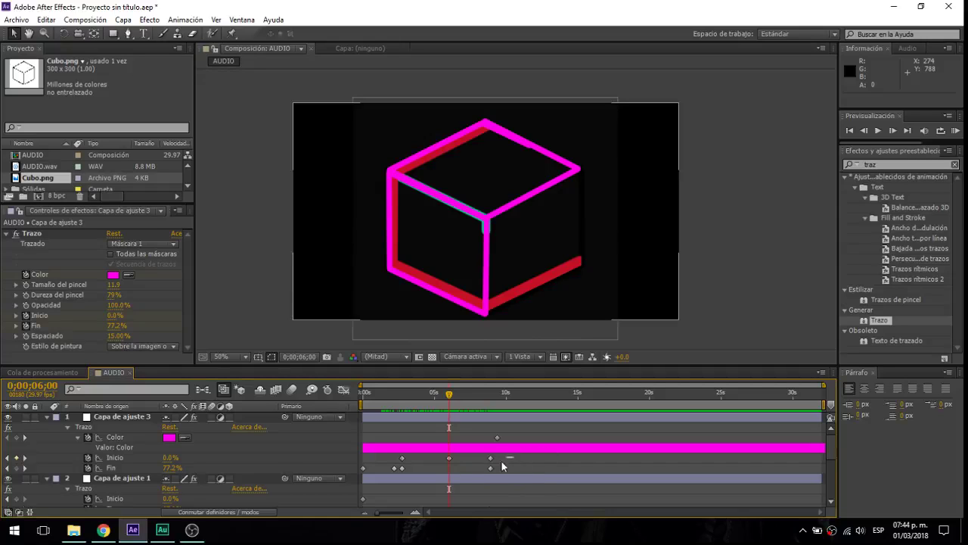
{"action": "mouse_move", "coordinate": [513, 457]}
{"action": "left_mouse_down"}
{"action": "mouse_move", "coordinate": [410, 478]}
{"action": "mouse_move", "coordinate": [363, 474]}
{"action": "mouse_move", "coordinate": [479, 478]}
{"action": "left_mouse_up"}
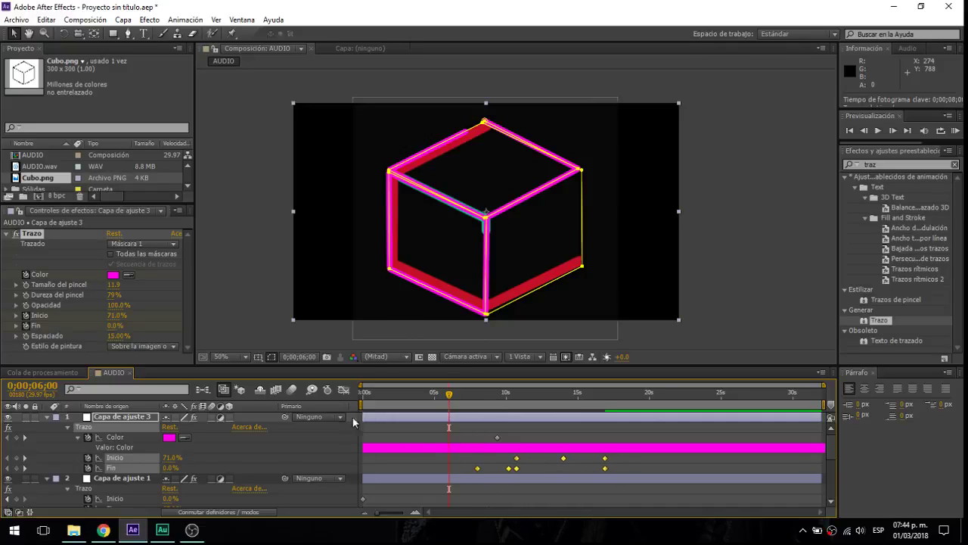
- Set Trazo's Inicio on Capa de ajuste 3 to 0.0% at 0;00;00;00 and preview the animation
{"action": "left_click_drag", "start_coordinate": [432, 401], "coordinate": [358, 399]}
{"action": "left_click", "coordinate": [255, 281]}
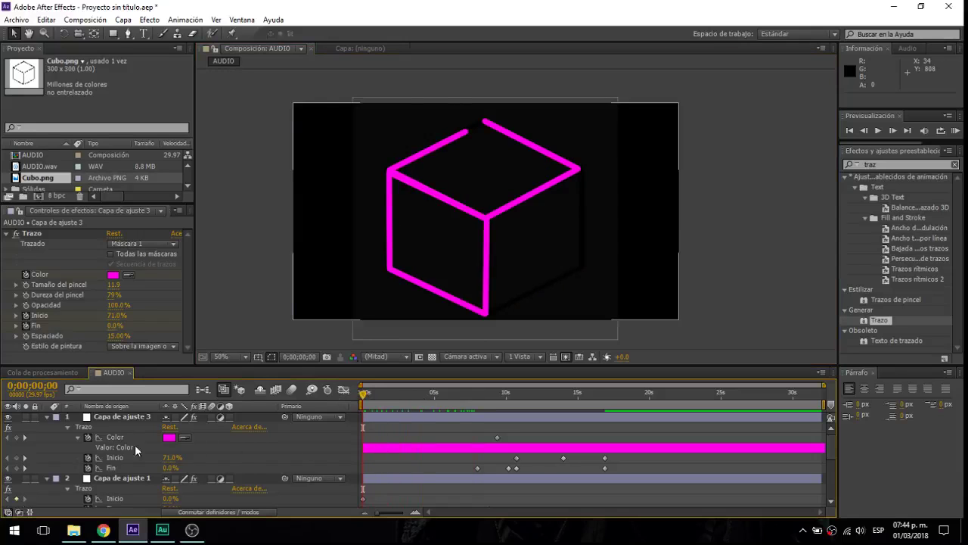
{"action": "left_click_drag", "start_coordinate": [114, 314], "coordinate": [83, 317]}
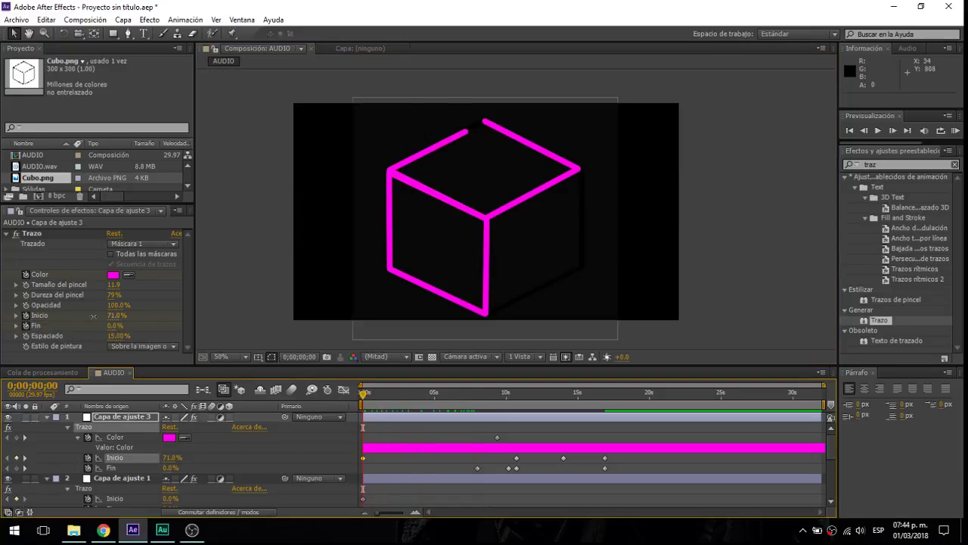
{"action": "left_click", "coordinate": [255, 292]}
{"action": "key", "text": "space"}
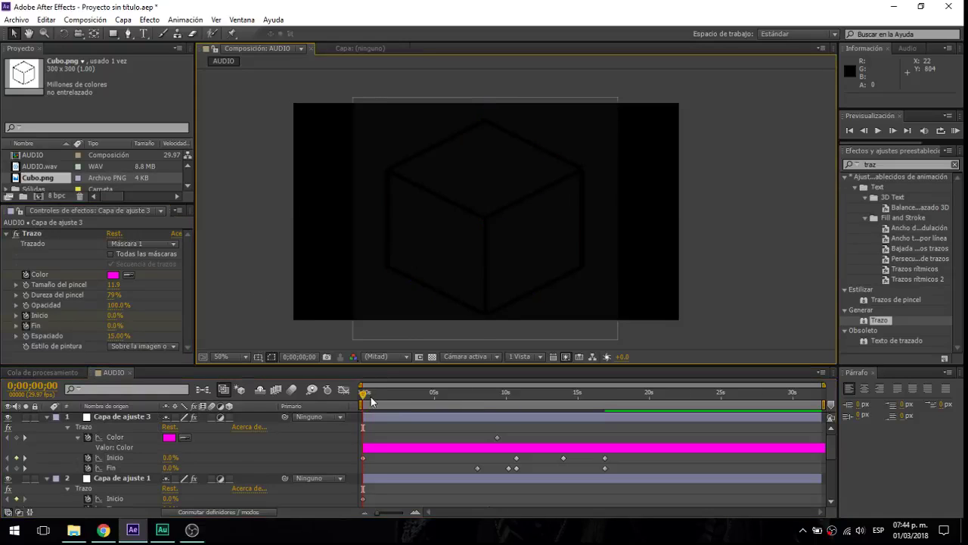
- At 0;00;12;02, set Trazo's Inicio to 45.0% and Fin to 72.0% on Capa de ajuste 1, and to 54.0% and 80.0% on Capa de ajuste 2
{"action": "left_click_drag", "start_coordinate": [398, 404], "coordinate": [536, 427]}
{"action": "scroll", "coordinate": [832, 454], "scroll_direction": "down", "scroll_amount": 3}
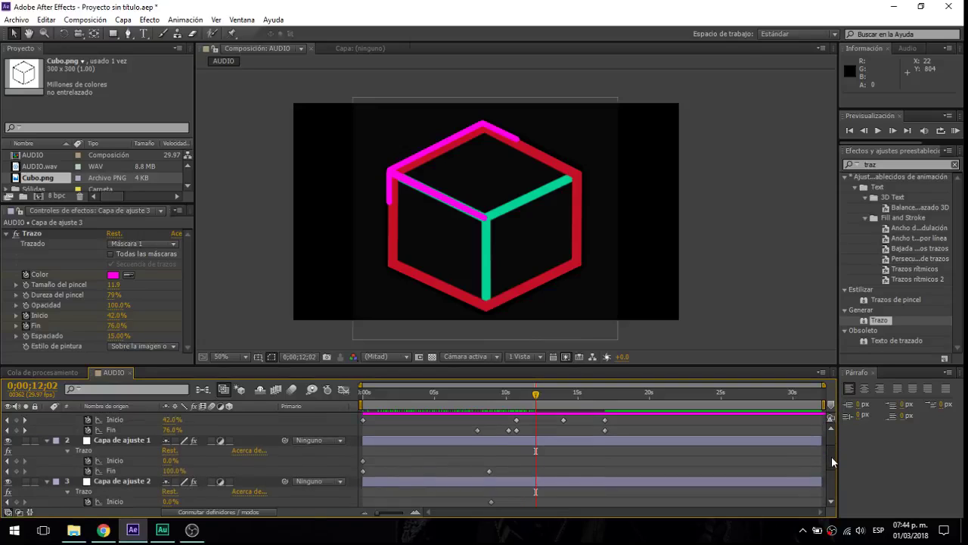
{"action": "mouse_move", "coordinate": [166, 459]}
{"action": "left_mouse_down"}
{"action": "mouse_move", "coordinate": [156, 463]}
{"action": "mouse_move", "coordinate": [200, 452]}
{"action": "left_mouse_up"}
{"action": "mouse_move", "coordinate": [171, 492]}
{"action": "left_mouse_down"}
{"action": "mouse_move", "coordinate": [184, 493]}
{"action": "mouse_move", "coordinate": [158, 501]}
{"action": "left_mouse_up"}
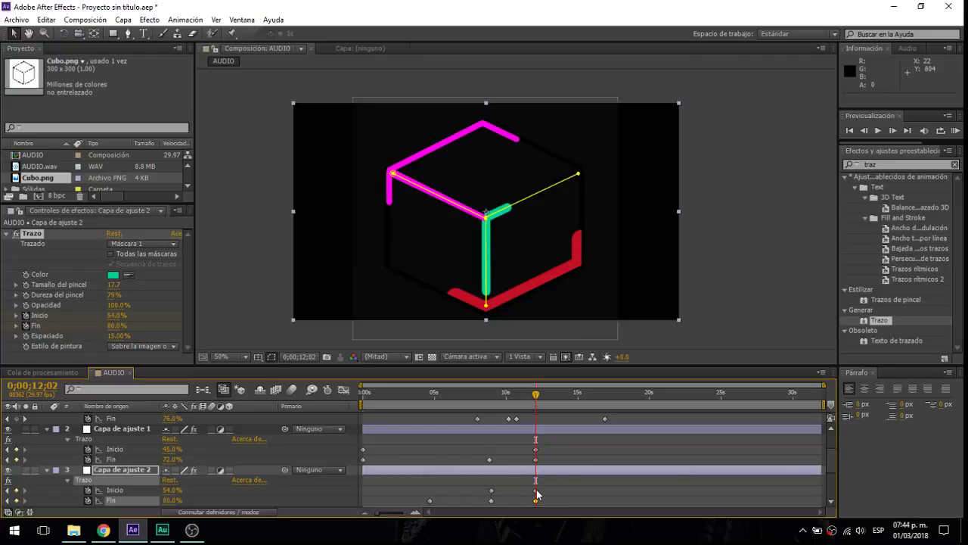
- Move the last two Inicio keyframes of Capa de ajuste 2 later and the last Inicio keyframe of Capa de ajuste 1 to about 11 seconds
{"action": "left_click_drag", "start_coordinate": [536, 490], "coordinate": [573, 491]}
{"action": "left_click_drag", "start_coordinate": [536, 449], "coordinate": [527, 451]}
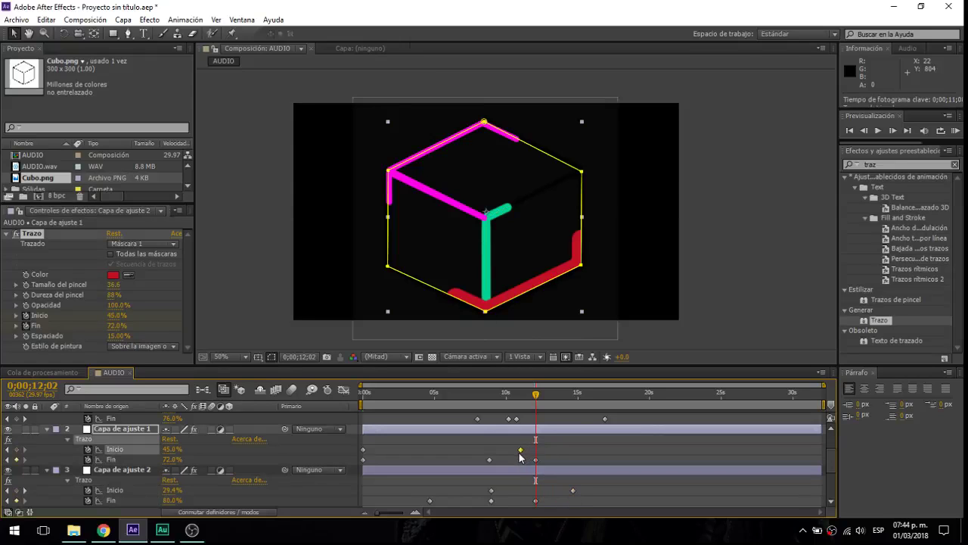
{"action": "left_click_drag", "start_coordinate": [491, 491], "coordinate": [501, 491]}
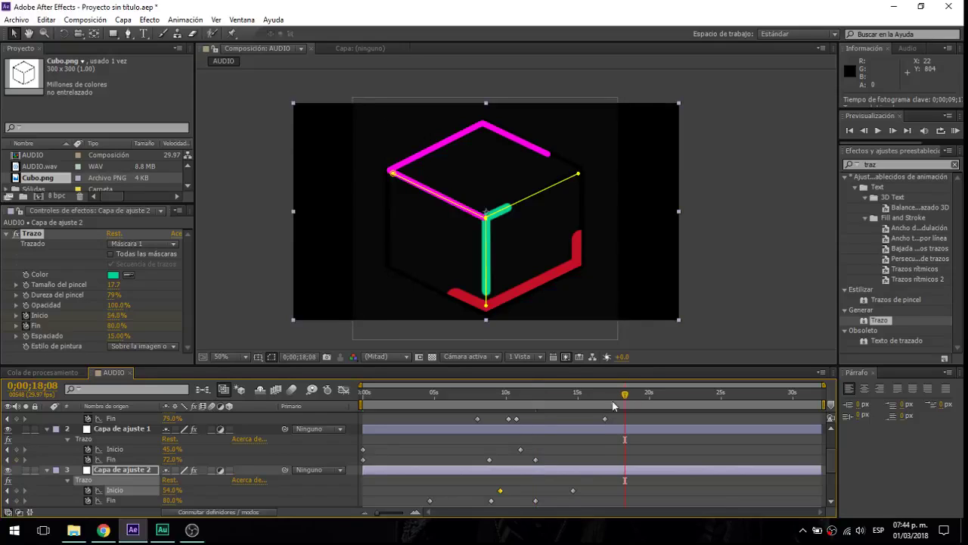
- At 0;00;18;08, set Capa de ajuste 2's Inicio to 80.0% and Fin to 100.0%, Capa de ajuste 1's Inicio to 60.0% and Capa de ajuste 3's Fin to 65.0%
{"action": "mouse_move", "coordinate": [172, 500]}
{"action": "left_mouse_down"}
{"action": "mouse_move", "coordinate": [183, 497]}
{"action": "mouse_move", "coordinate": [166, 491]}
{"action": "mouse_move", "coordinate": [180, 493]}
{"action": "left_mouse_up"}
{"action": "mouse_move", "coordinate": [171, 449]}
{"action": "left_mouse_down"}
{"action": "mouse_move", "coordinate": [184, 449]}
{"action": "mouse_move", "coordinate": [162, 419]}
{"action": "left_mouse_up"}
{"action": "left_click", "coordinate": [277, 295]}
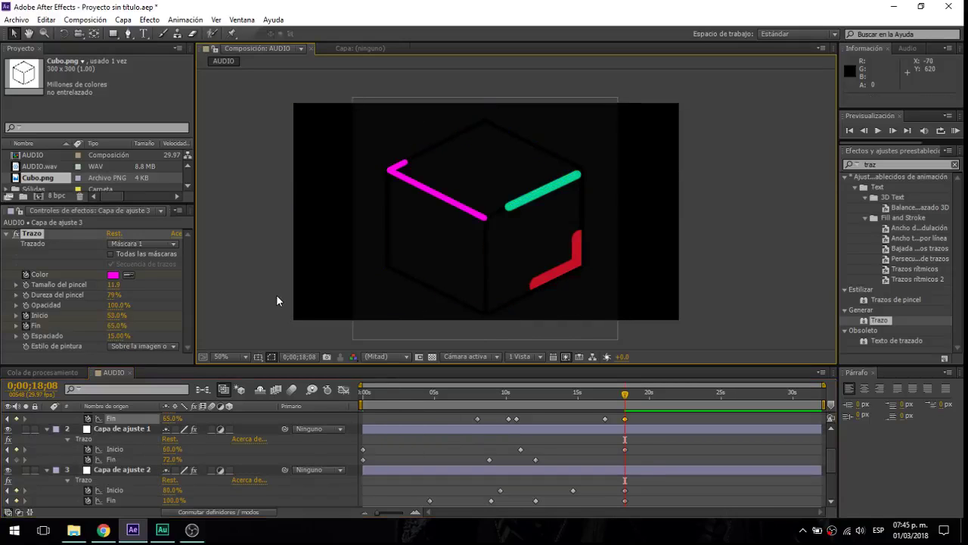
{"action": "mouse_move", "coordinate": [373, 403]}
{"action": "left_mouse_down"}
{"action": "mouse_move", "coordinate": [623, 437]}
{"action": "mouse_move", "coordinate": [482, 448]}
{"action": "left_mouse_up"}
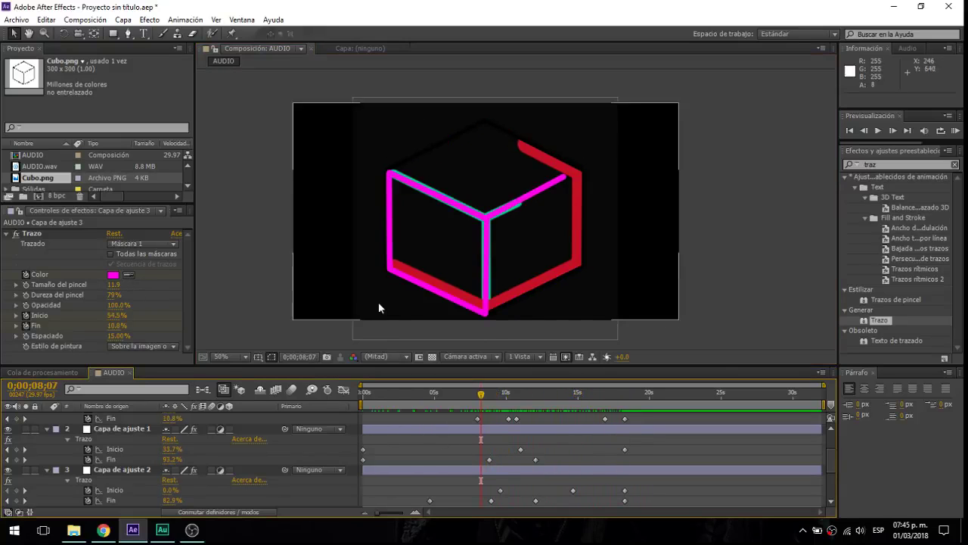
- Keyframe Trazo's colour on Capa de ajuste 3 as cyan (00FCFF) at 0;00;08;00
{"action": "scroll", "coordinate": [131, 433], "scroll_direction": "up", "scroll_amount": 2}
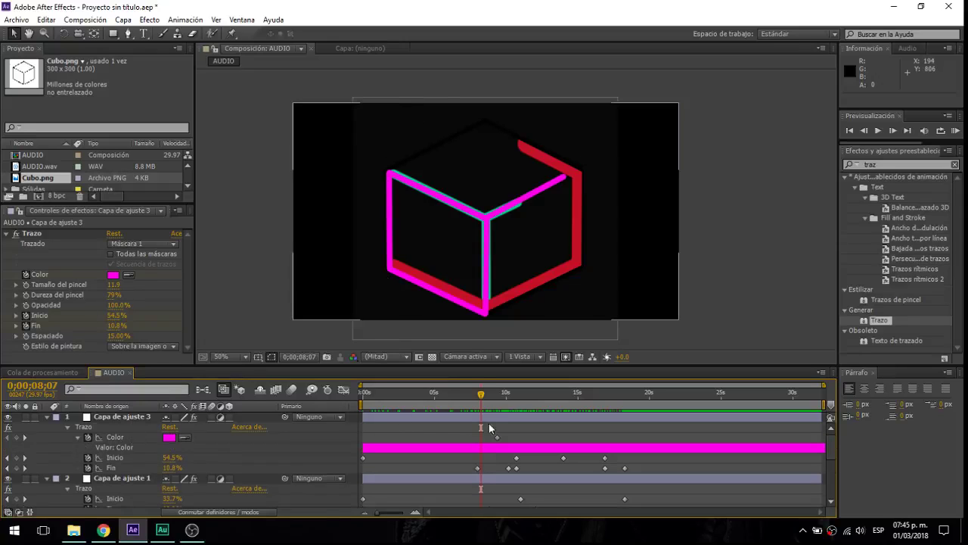
{"action": "mouse_move", "coordinate": [471, 393]}
{"action": "left_mouse_down"}
{"action": "mouse_move", "coordinate": [416, 399]}
{"action": "mouse_move", "coordinate": [477, 419]}
{"action": "left_mouse_up"}
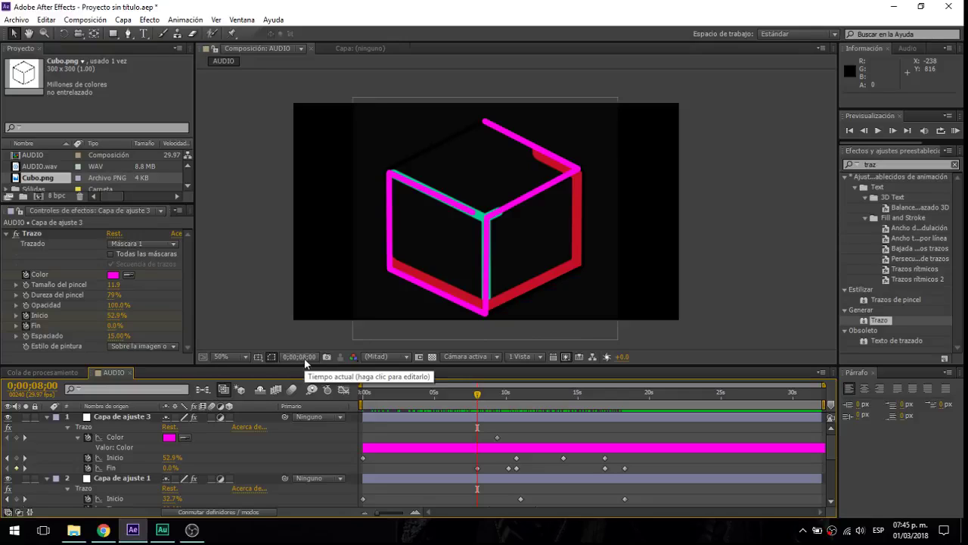
{"action": "left_click", "coordinate": [113, 276]}
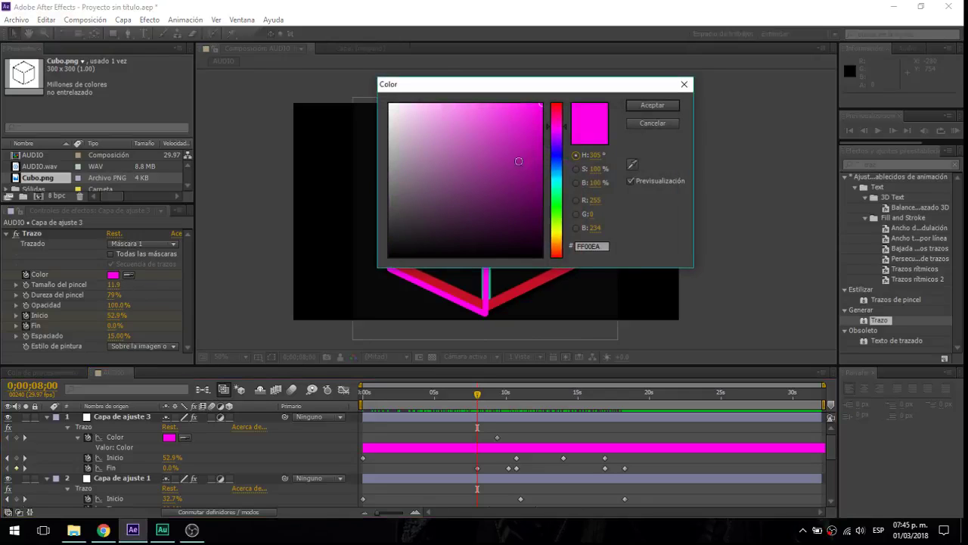
{"action": "left_click_drag", "start_coordinate": [557, 156], "coordinate": [558, 183]}
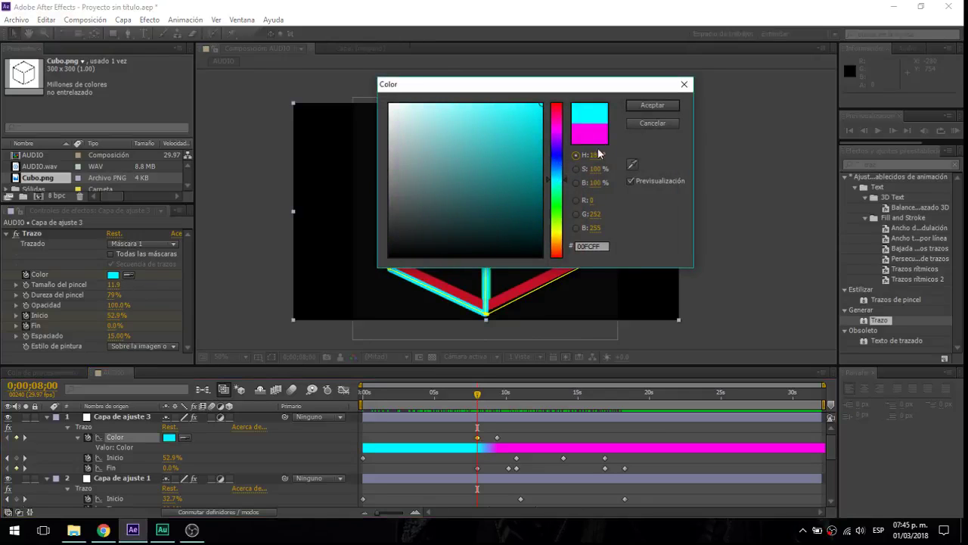
{"action": "left_click", "coordinate": [663, 109]}
- Keyframe Trazo's colour on Capa de ajuste 3 as lime green (7EFF00) at 0;00;12;20
{"action": "mouse_move", "coordinate": [417, 393]}
{"action": "left_mouse_down"}
{"action": "mouse_move", "coordinate": [366, 403]}
{"action": "mouse_move", "coordinate": [545, 443]}
{"action": "left_mouse_up"}
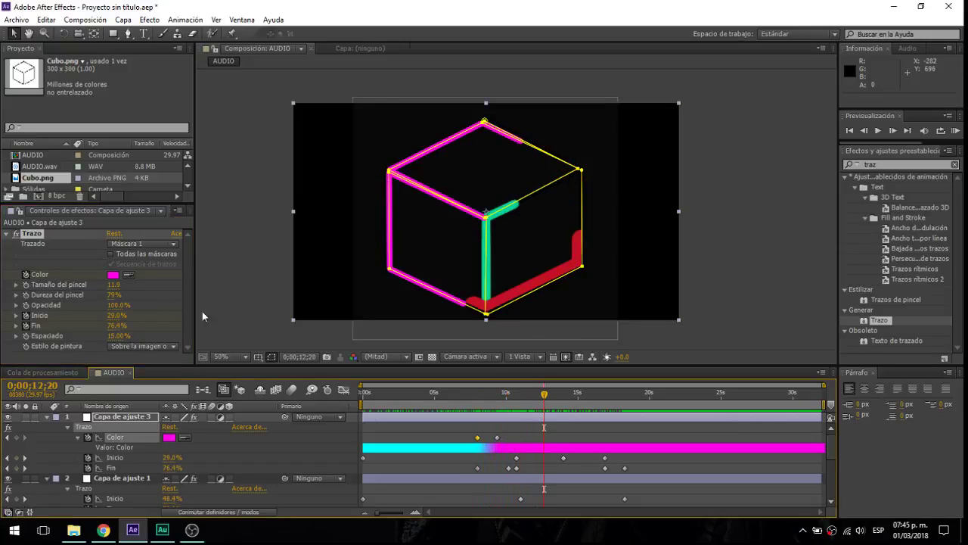
{"action": "left_click", "coordinate": [113, 275]}
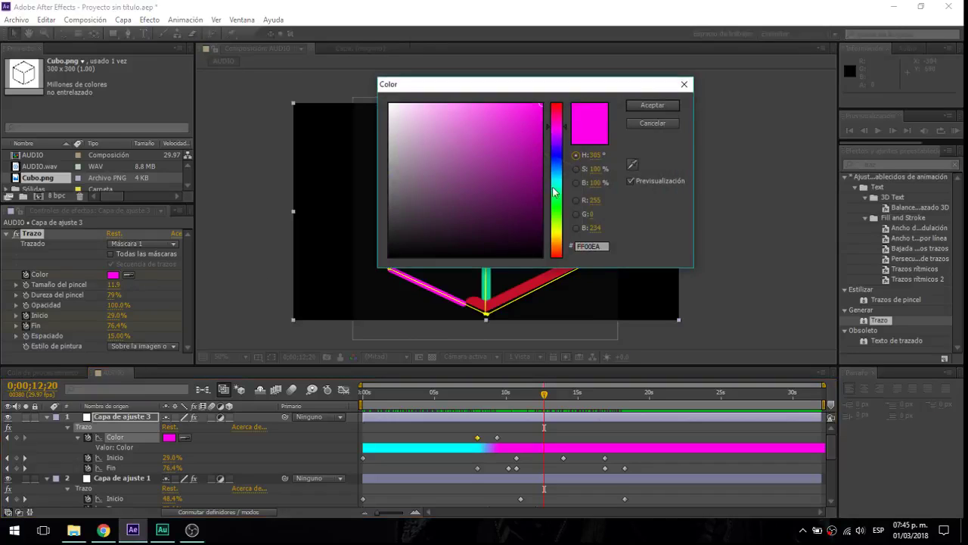
{"action": "left_click_drag", "start_coordinate": [554, 192], "coordinate": [556, 218]}
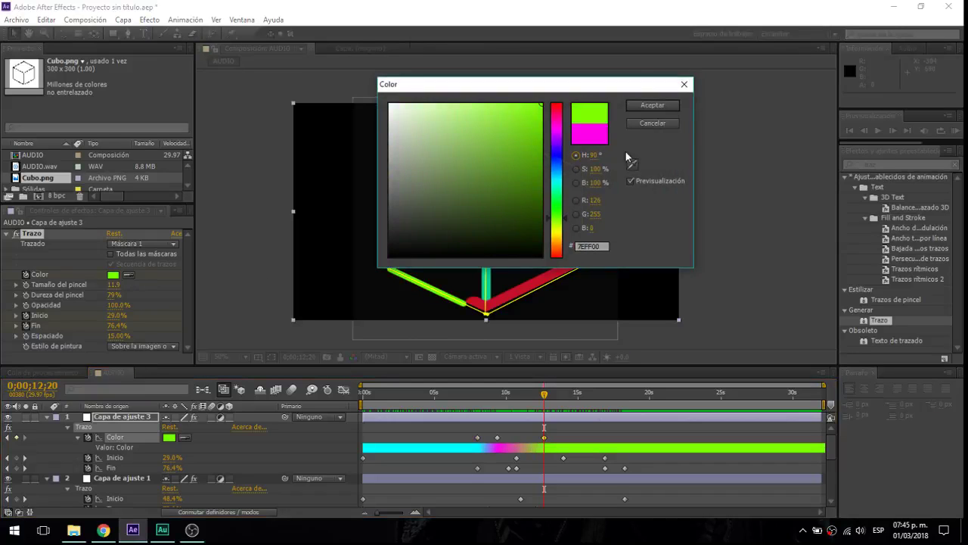
{"action": "left_click", "coordinate": [652, 105]}
- Keyframe Trazo's colour on Capa de ajuste 3 as blue at 0;00;17;25
{"action": "left_click", "coordinate": [618, 394]}
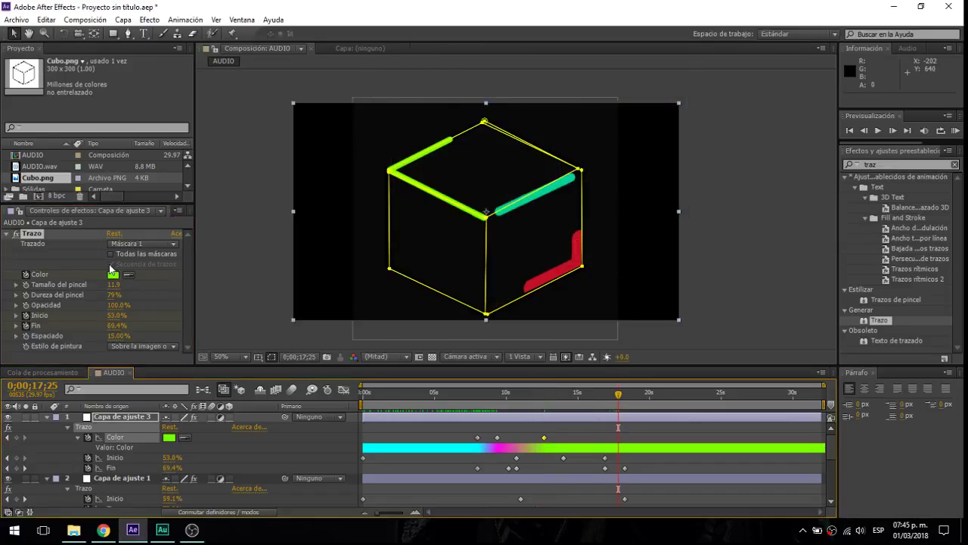
{"action": "left_click", "coordinate": [113, 275]}
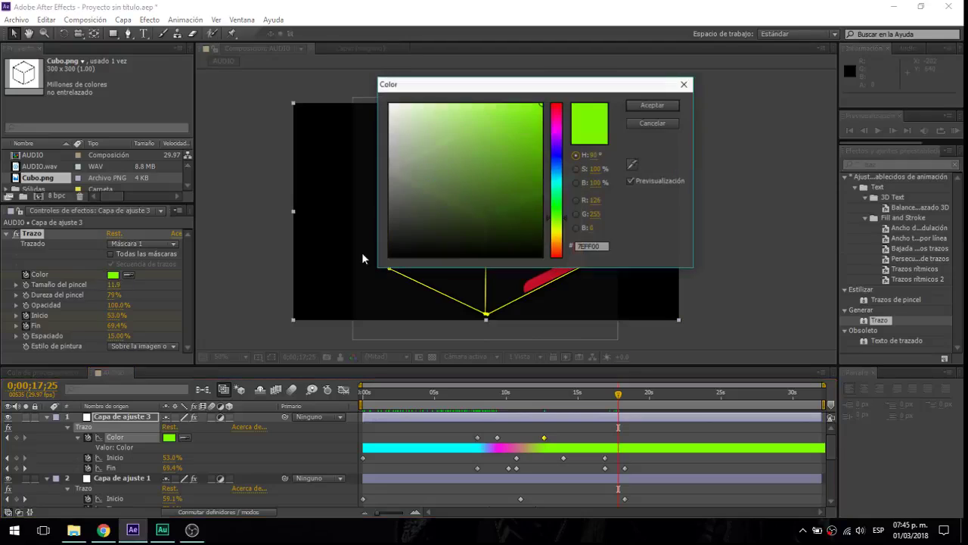
{"action": "left_click", "coordinate": [549, 176]}
{"action": "left_click", "coordinate": [639, 106]}
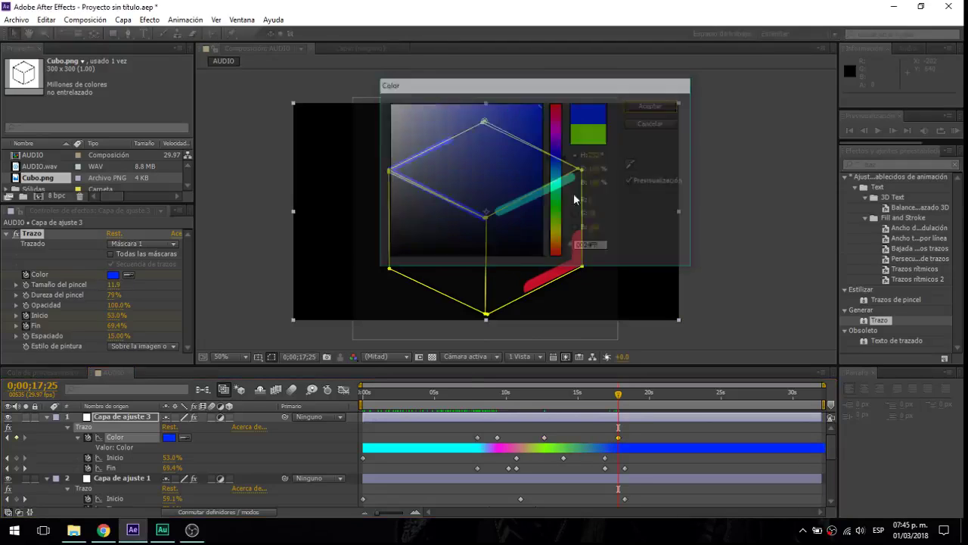
- Keyframe Trazo's colour on Capa de ajuste 3 as a muted crimson at 0;00;02;07 and preview the colour changes
{"action": "left_click", "coordinate": [394, 393]}
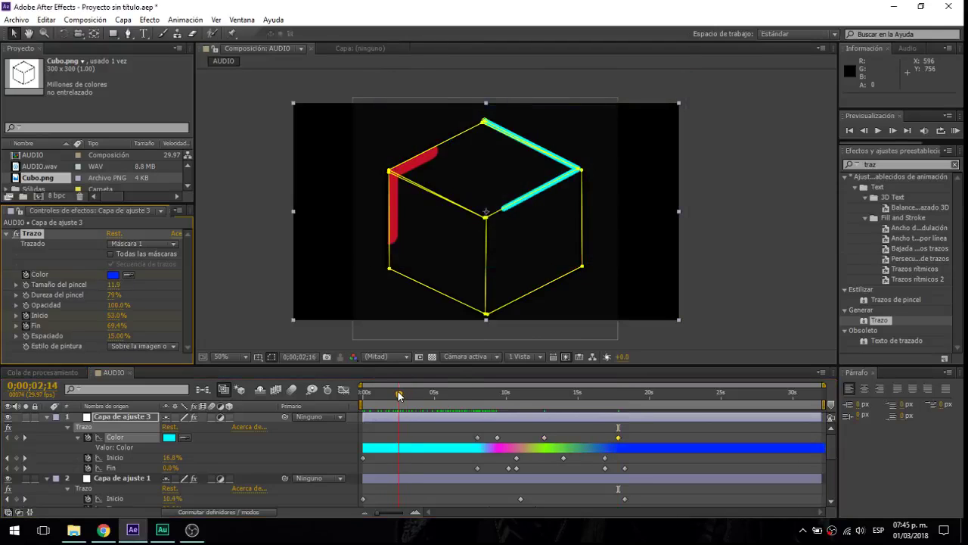
{"action": "left_click", "coordinate": [113, 275]}
{"action": "left_click", "coordinate": [495, 158]}
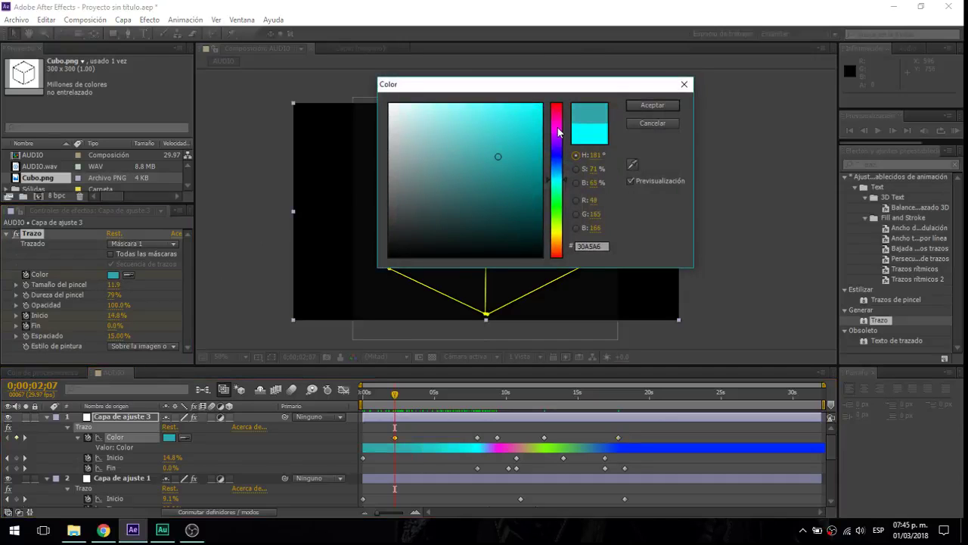
{"action": "left_click_drag", "start_coordinate": [559, 132], "coordinate": [559, 112]}
{"action": "left_click", "coordinate": [653, 105]}
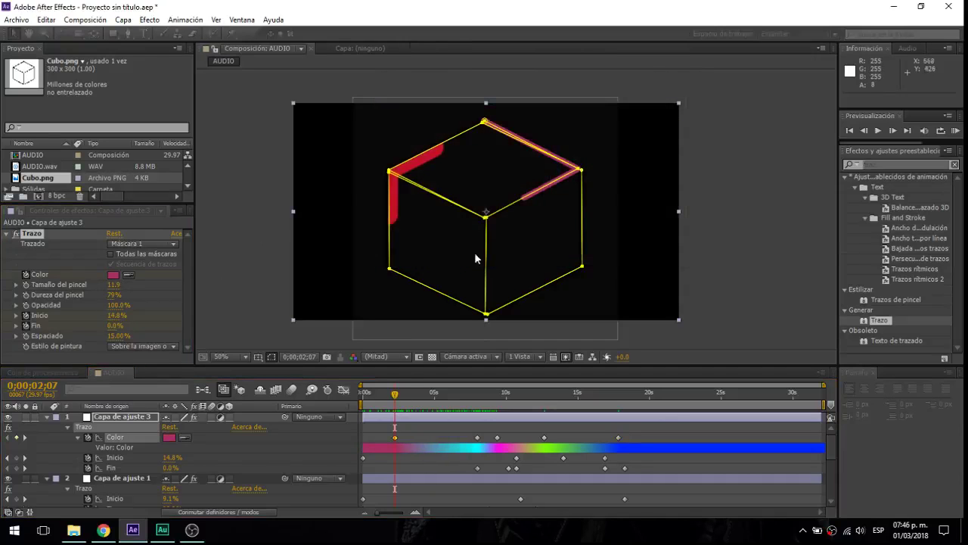
{"action": "mouse_move", "coordinate": [394, 393]}
{"action": "left_mouse_down"}
{"action": "mouse_move", "coordinate": [380, 394]}
{"action": "mouse_move", "coordinate": [394, 404]}
{"action": "left_mouse_up"}
{"action": "key", "text": "space"}
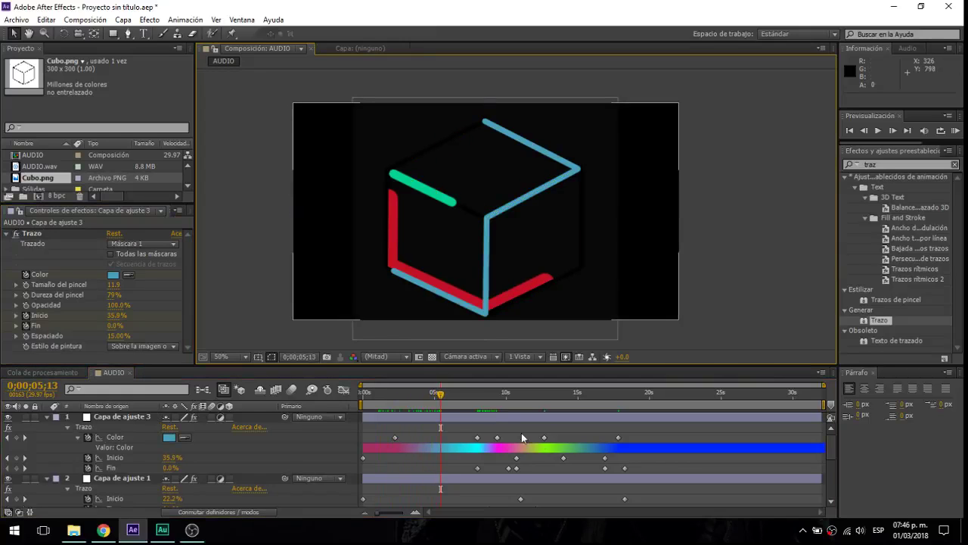
- Find the Resplandor effect, apply it to Capa de ajuste 3 and keyframe its Umbral and Radio at 0;00;14;14
{"action": "left_click_drag", "start_coordinate": [460, 402], "coordinate": [570, 418]}
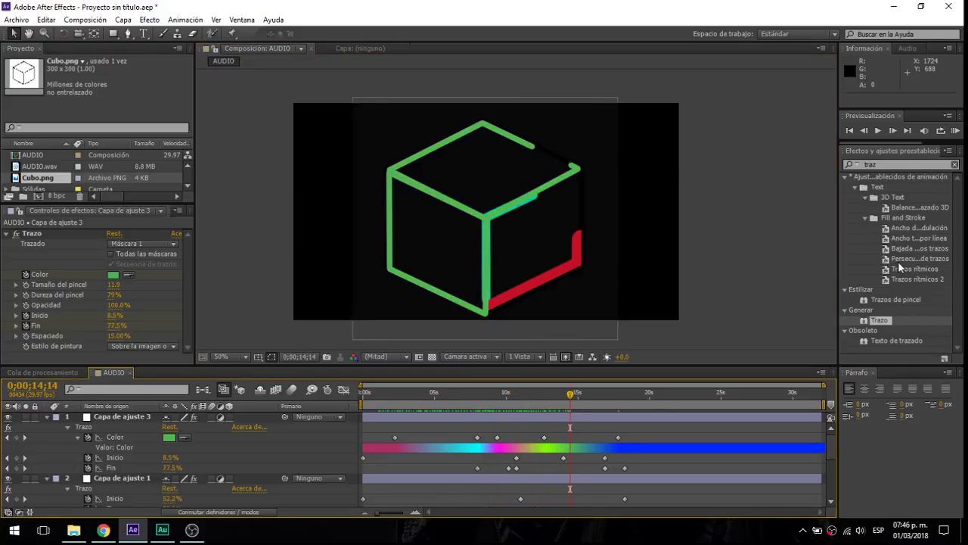
{"action": "left_click", "coordinate": [870, 164]}
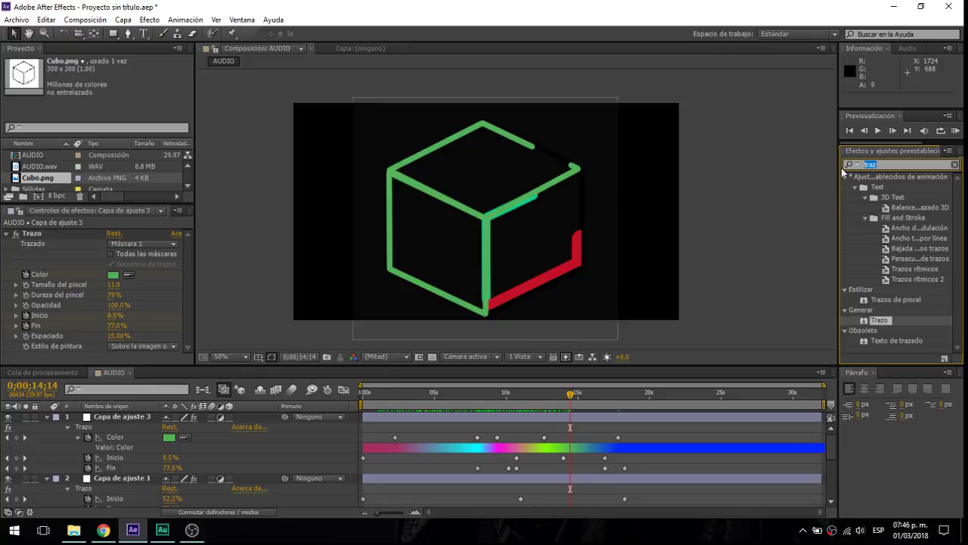
{"action": "type", "text": "res"}
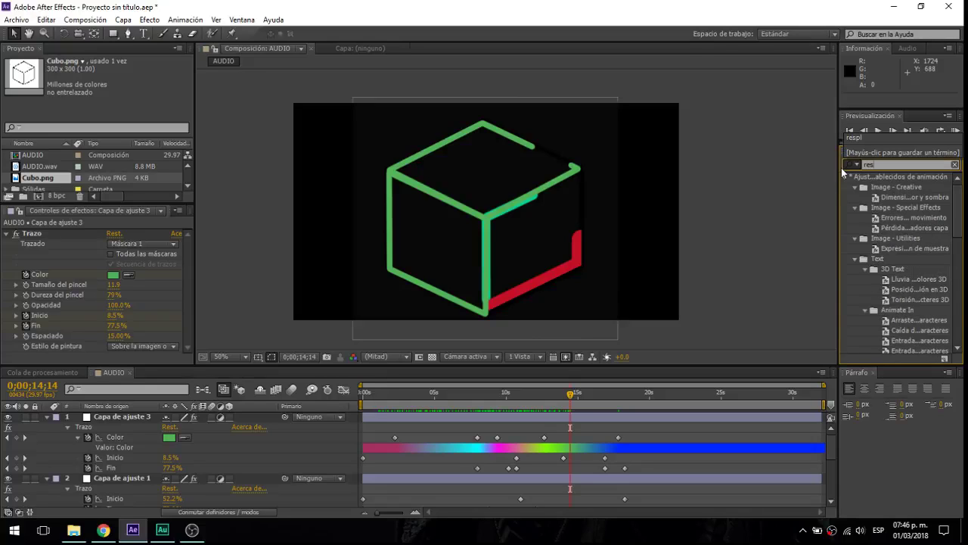
{"action": "type", "text": "pl"}
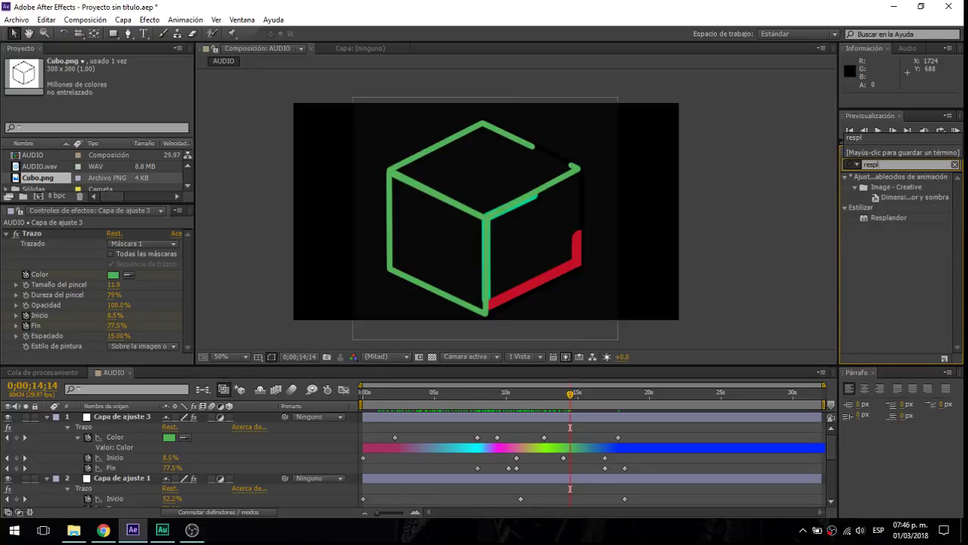
{"action": "left_click_drag", "start_coordinate": [890, 219], "coordinate": [108, 418]}
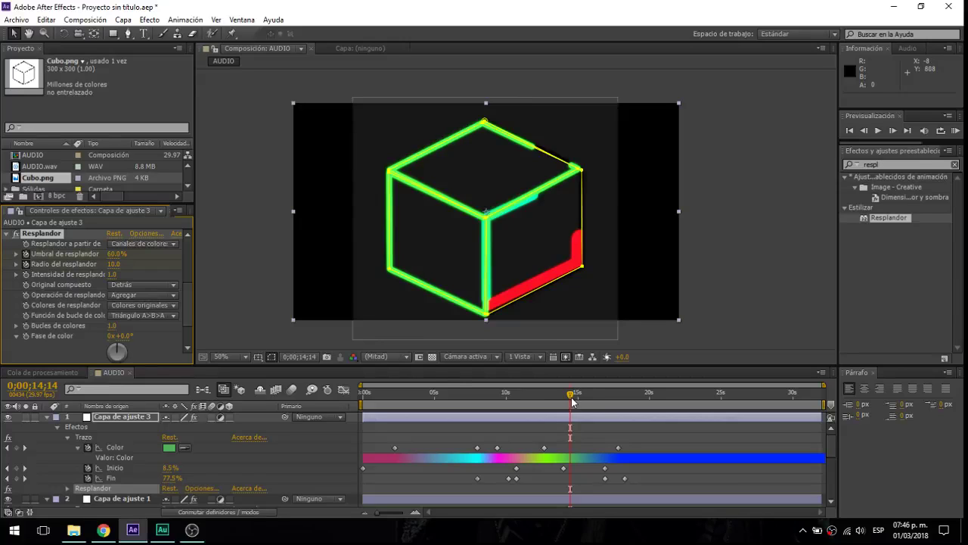
- Keyframe Resplandor on Capa de ajuste 3 with Umbral 1.2% and Radio 0.0 at 0;00;02;18, and 37.8% and 36.4 at 0;00;07;23
{"action": "left_click_drag", "start_coordinate": [573, 402], "coordinate": [401, 409]}
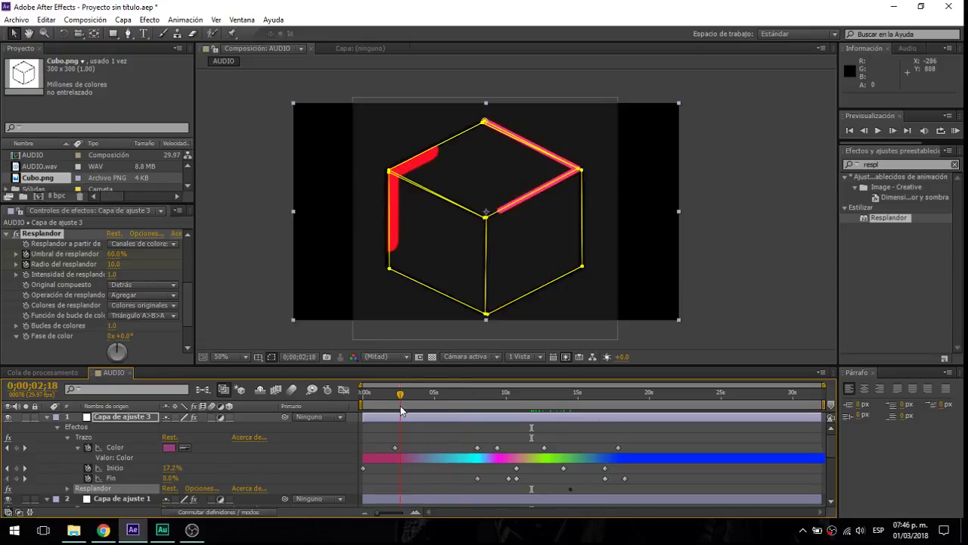
{"action": "left_click_drag", "start_coordinate": [112, 260], "coordinate": [97, 272]}
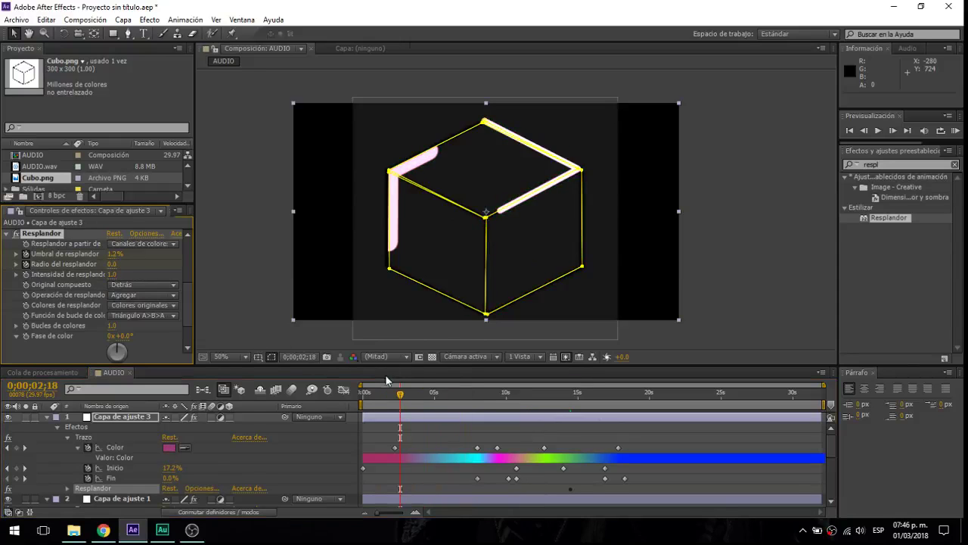
{"action": "left_click_drag", "start_coordinate": [405, 395], "coordinate": [474, 412]}
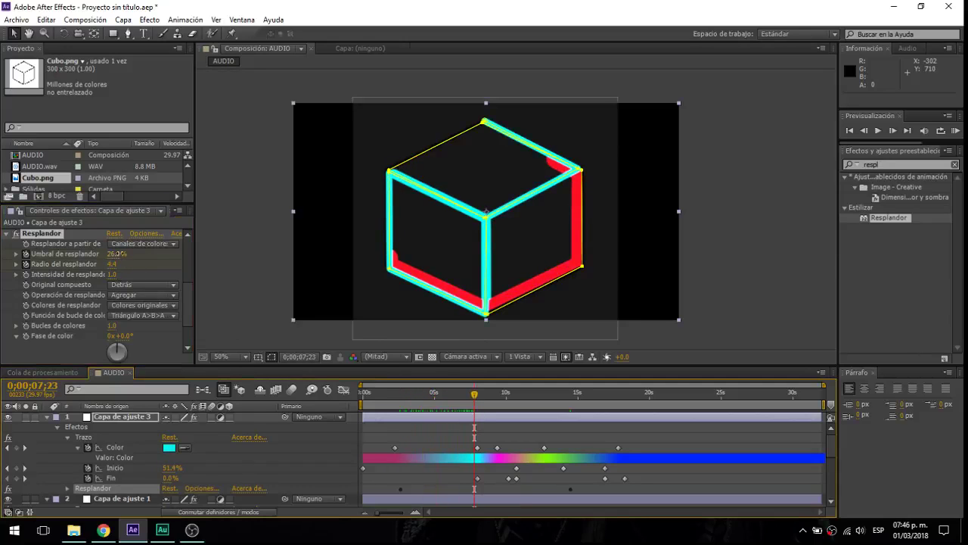
{"action": "left_click_drag", "start_coordinate": [113, 264], "coordinate": [131, 264]}
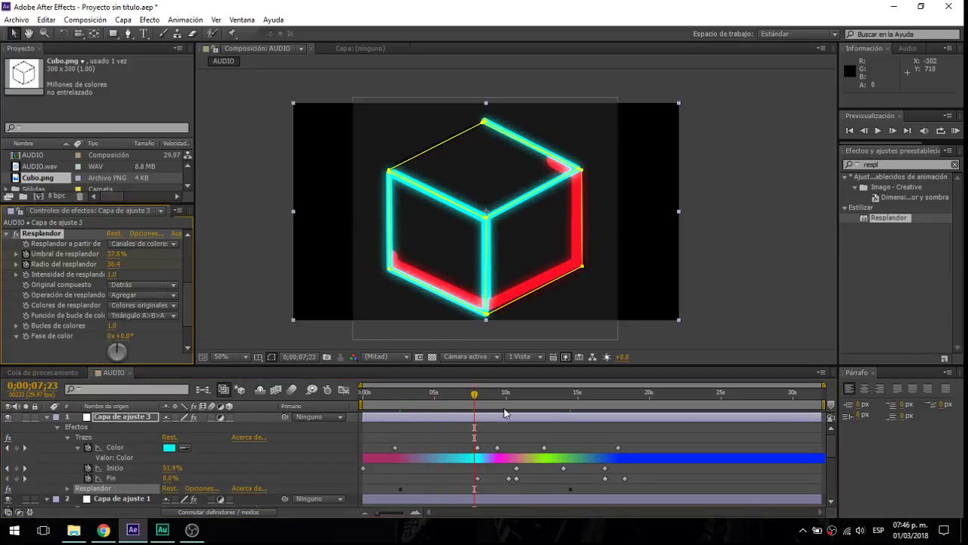
- Keyframe Resplandor on Capa de ajuste 3 with Umbral 50.6% and Radio 63.0 at 0;00;16;14
{"action": "key", "text": "space"}
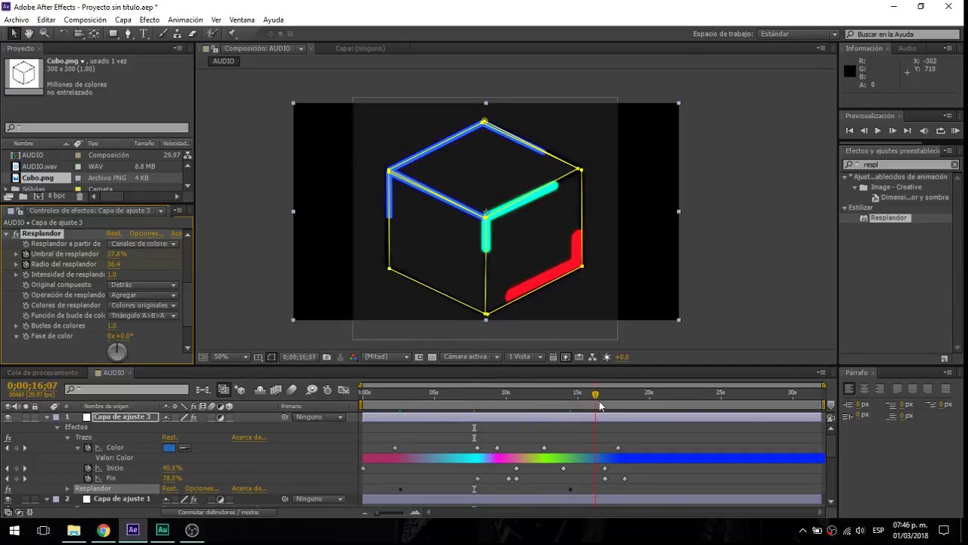
{"action": "key", "text": "space"}
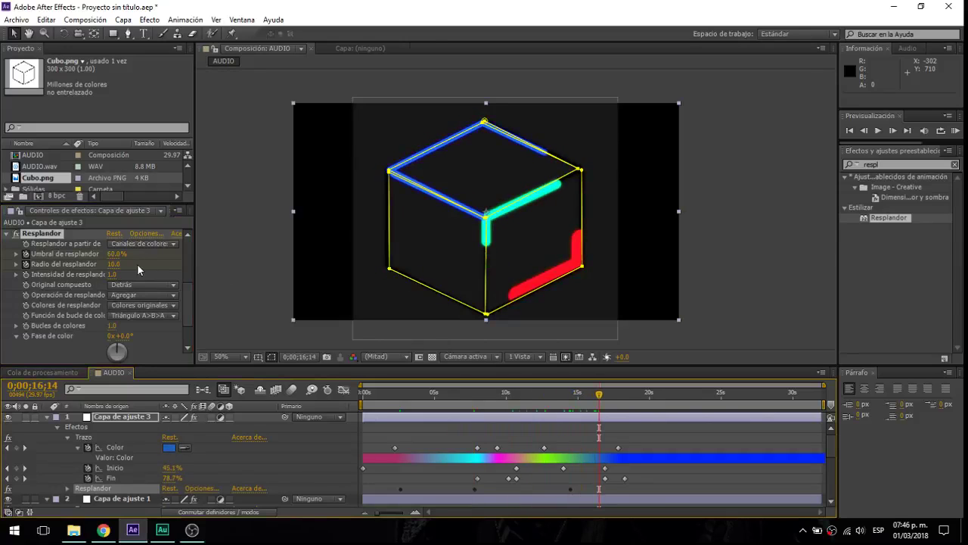
{"action": "left_click_drag", "start_coordinate": [115, 266], "coordinate": [145, 268]}
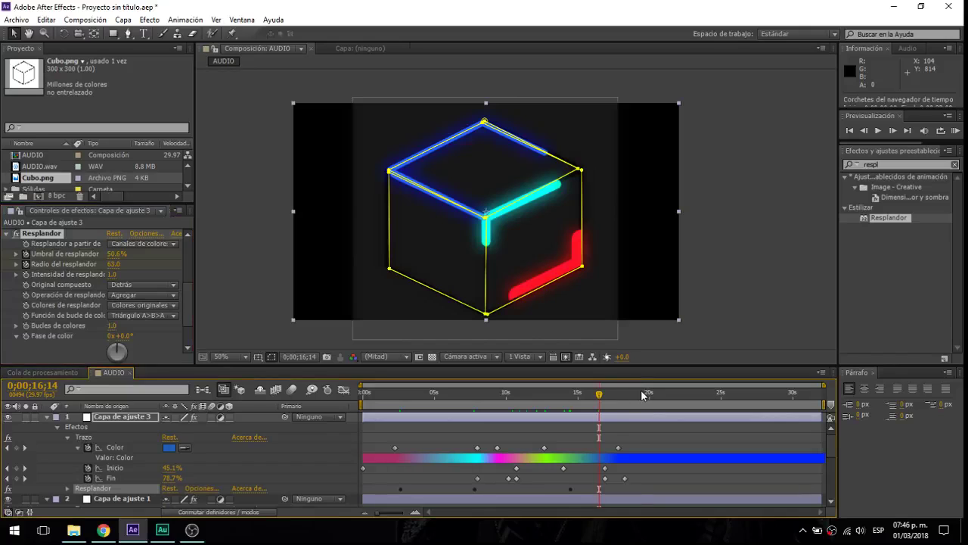
- Preview the animated glow at several points of the AUDIO composition and return to 0;00;00;00
{"action": "left_click", "coordinate": [657, 395]}
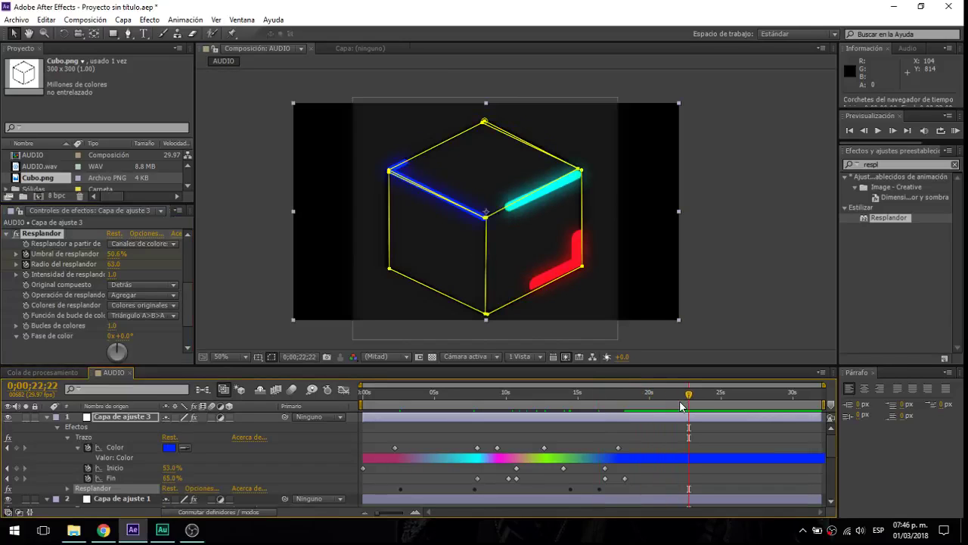
{"action": "left_click_drag", "start_coordinate": [663, 406], "coordinate": [420, 404]}
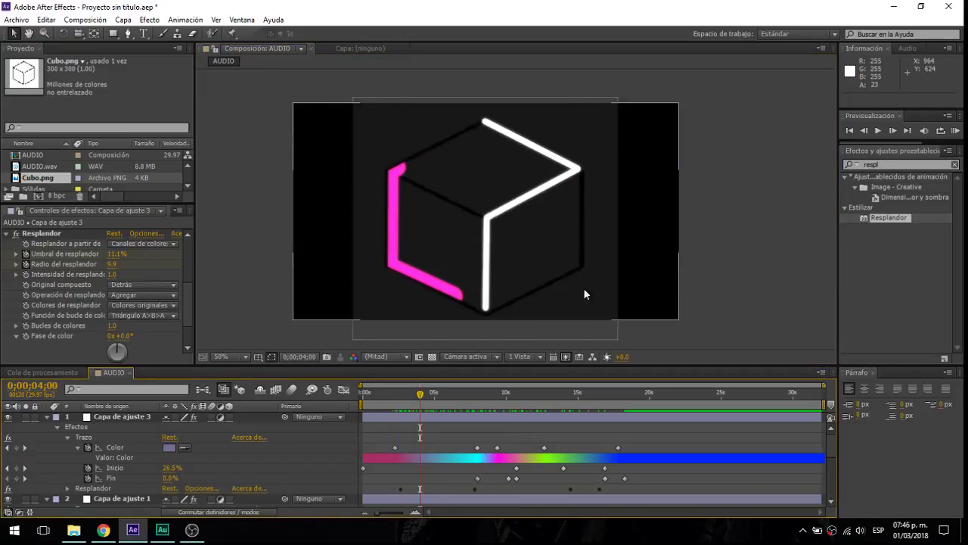
{"action": "mouse_move", "coordinate": [432, 405]}
{"action": "left_mouse_down"}
{"action": "mouse_move", "coordinate": [396, 404]}
{"action": "mouse_move", "coordinate": [598, 408]}
{"action": "mouse_move", "coordinate": [573, 412]}
{"action": "mouse_move", "coordinate": [634, 426]}
{"action": "mouse_move", "coordinate": [363, 422]}
{"action": "left_mouse_up"}
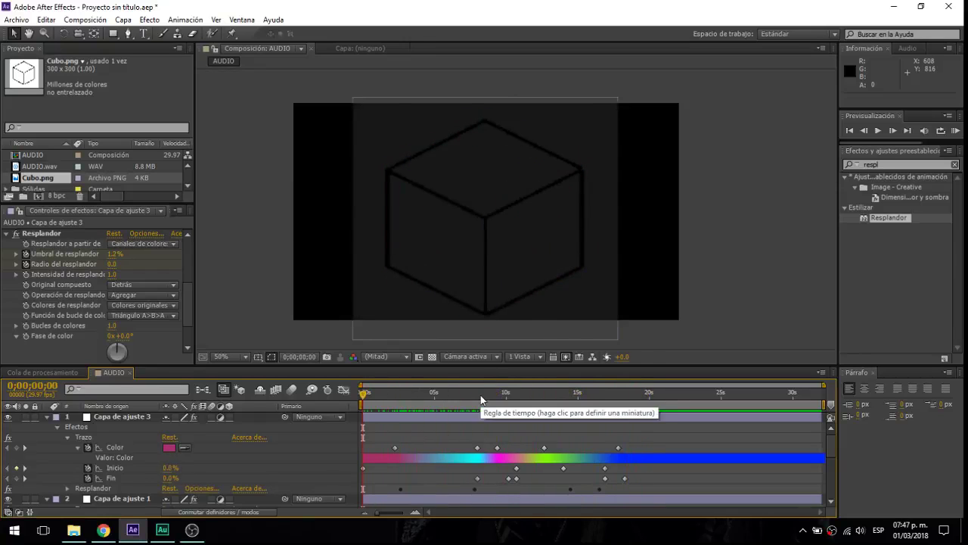
- Queue the AUDIO composition for rendering and set its output module to H.264 format with audio output enabled
{"action": "key", "text": "ctrl+m"}
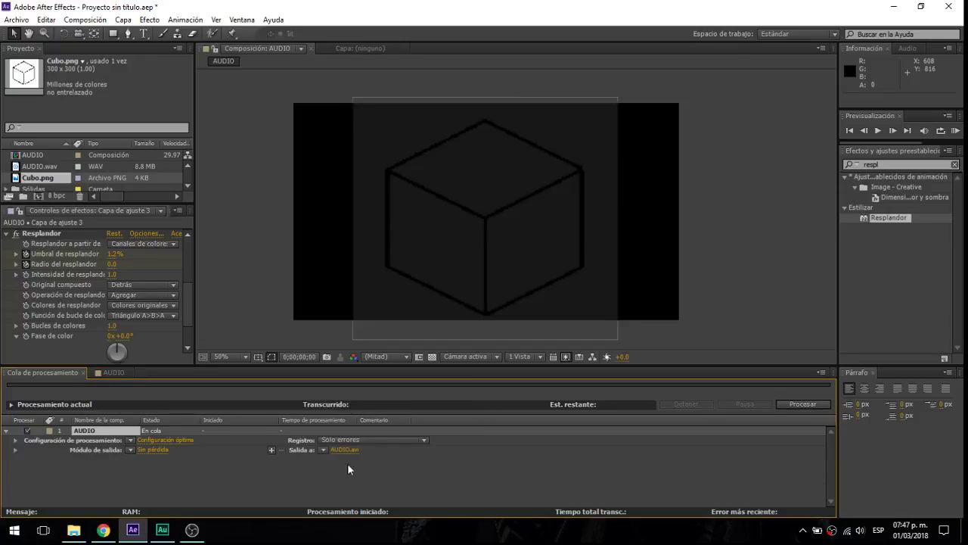
{"action": "left_click", "coordinate": [215, 477]}
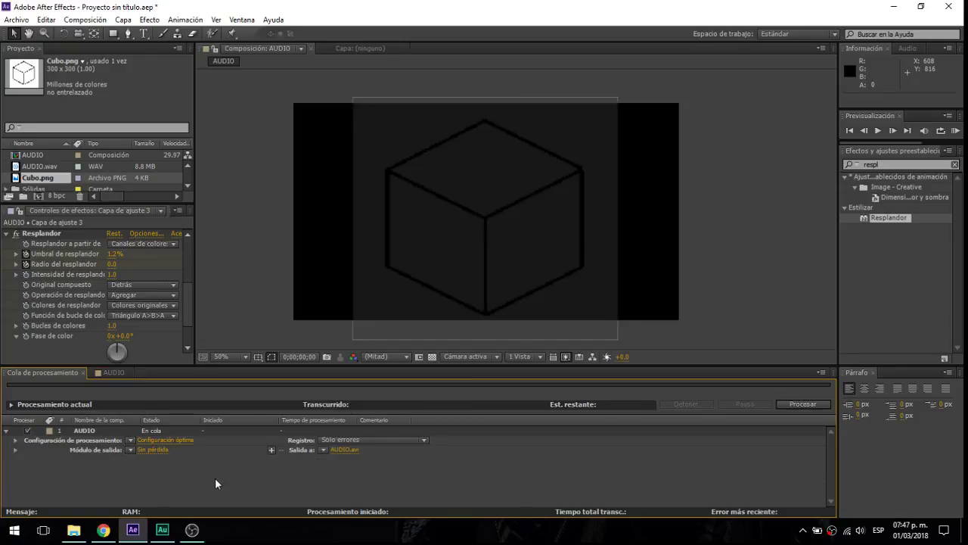
{"action": "left_click", "coordinate": [156, 450]}
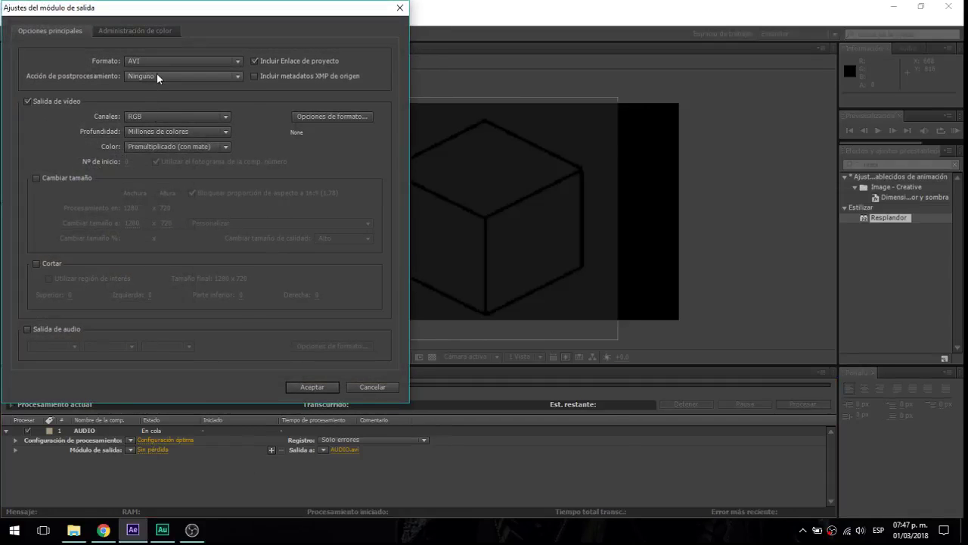
{"action": "left_click", "coordinate": [186, 62]}
{"action": "left_click", "coordinate": [169, 142]}
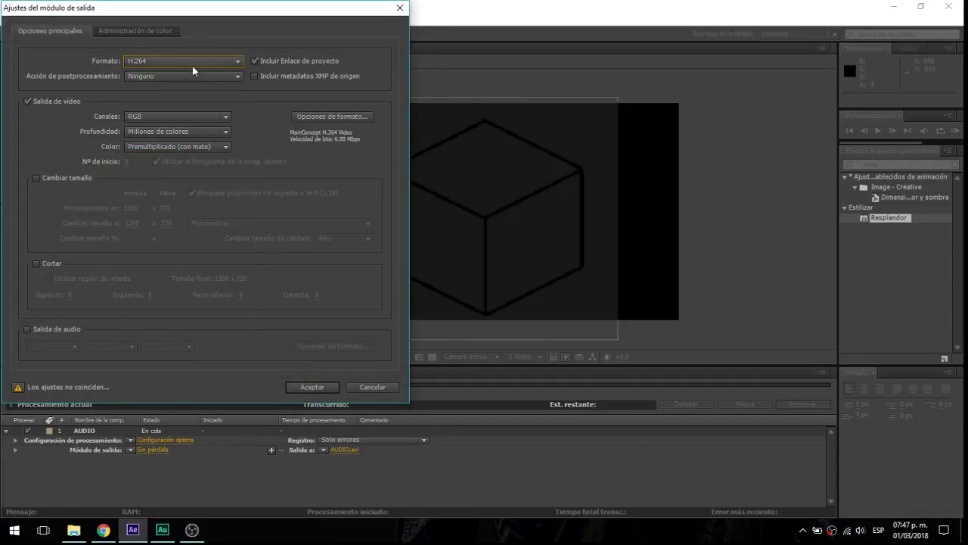
{"action": "left_click", "coordinate": [28, 329]}
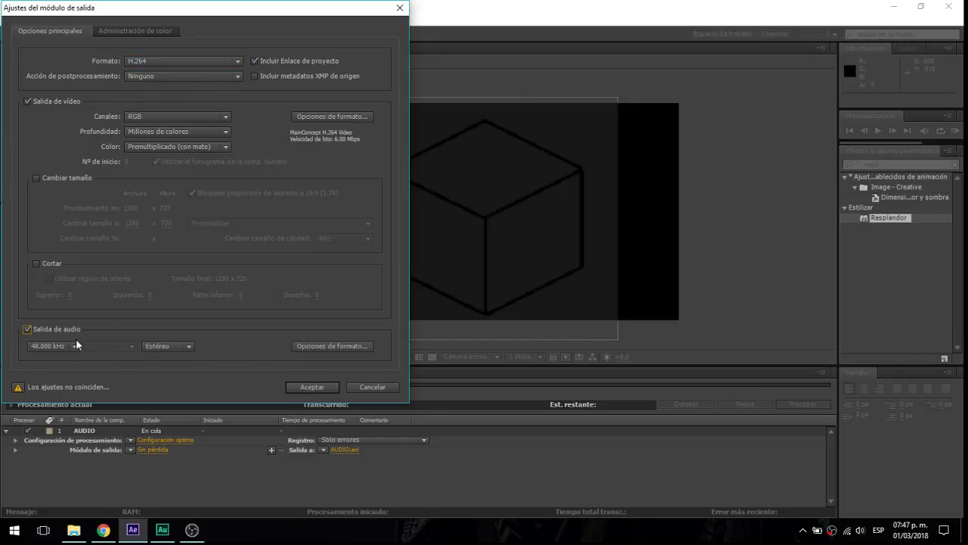
{"action": "left_click", "coordinate": [313, 386]}
- Set the render output to a file named cubo in the Escritorio folder and render the composition
{"action": "left_click", "coordinate": [345, 450]}
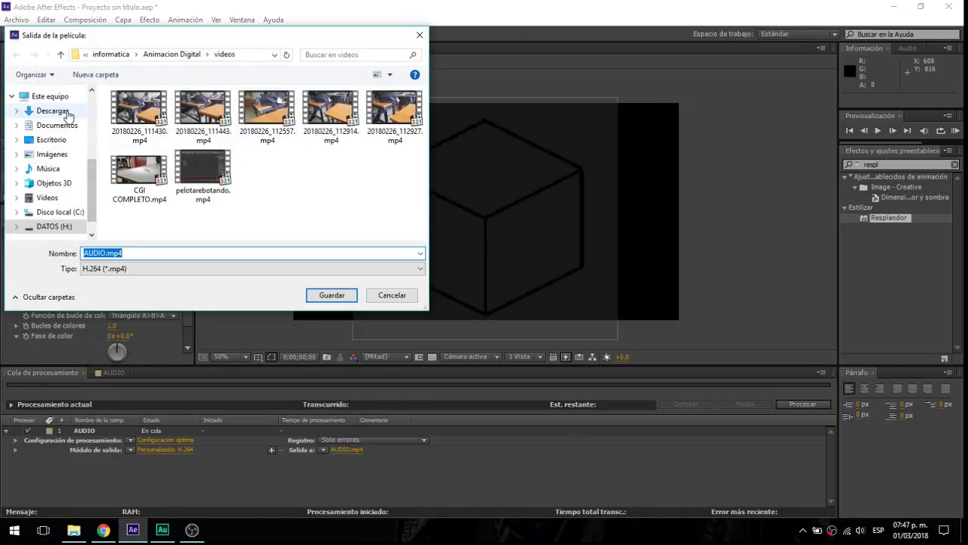
{"action": "left_click", "coordinate": [67, 112]}
{"action": "left_click", "coordinate": [63, 96]}
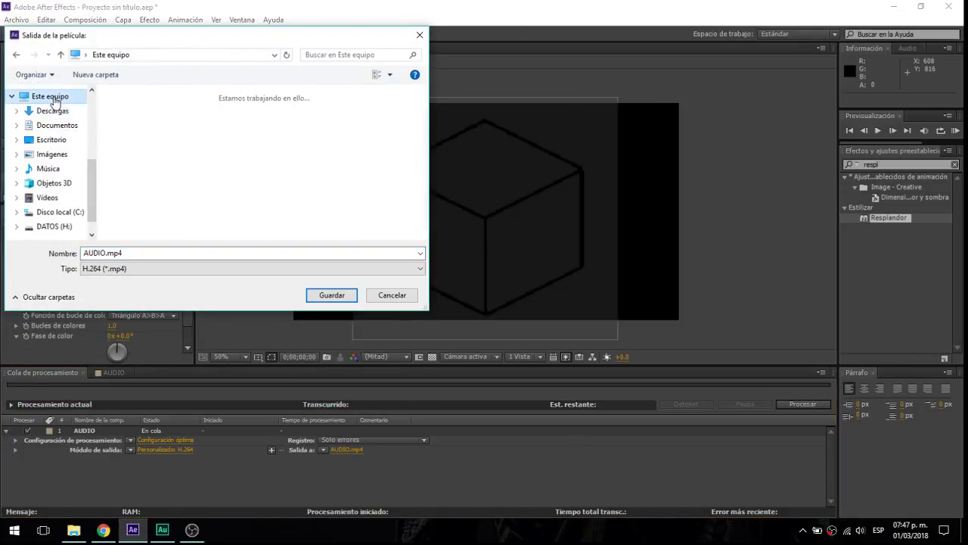
{"action": "left_click", "coordinate": [51, 140]}
{"action": "left_click", "coordinate": [331, 295]}
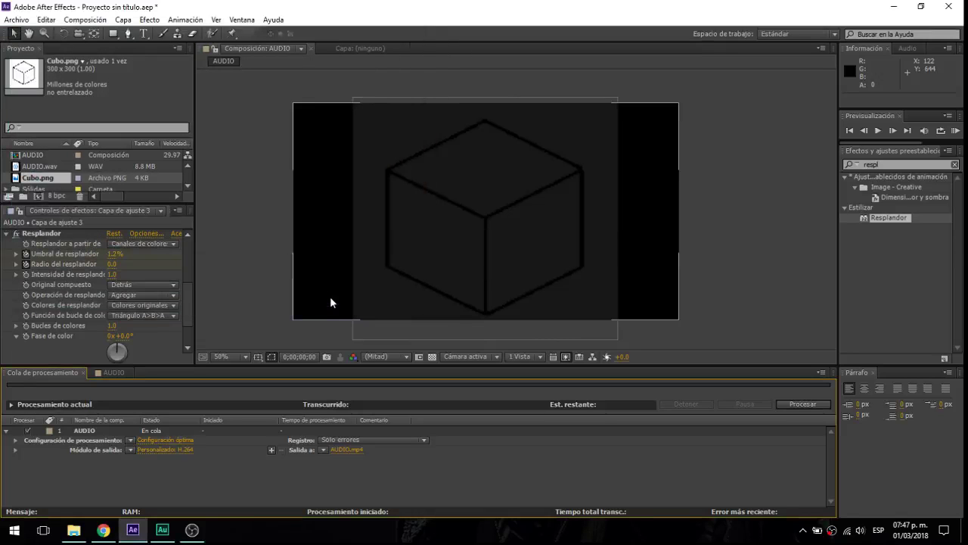
{"action": "left_click", "coordinate": [342, 450]}
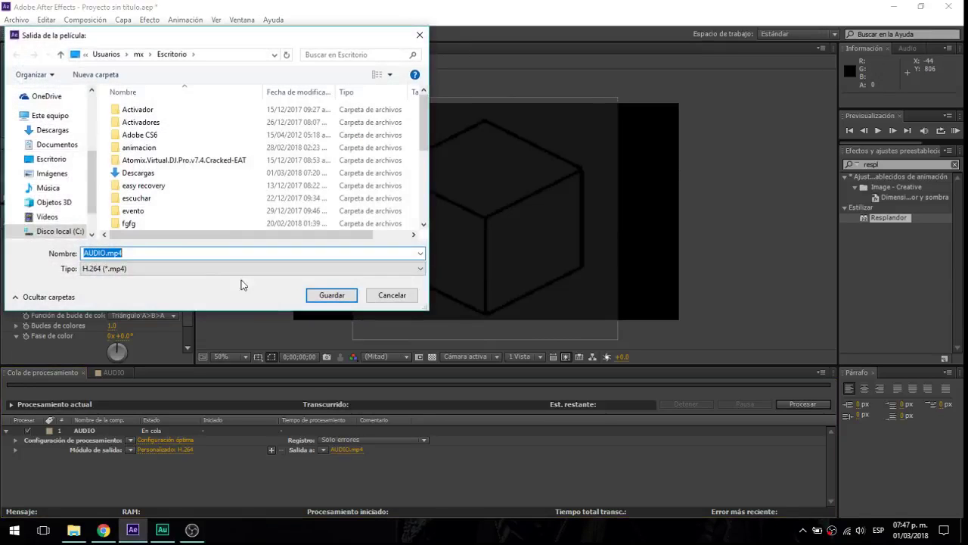
{"action": "type", "text": "cubo"}
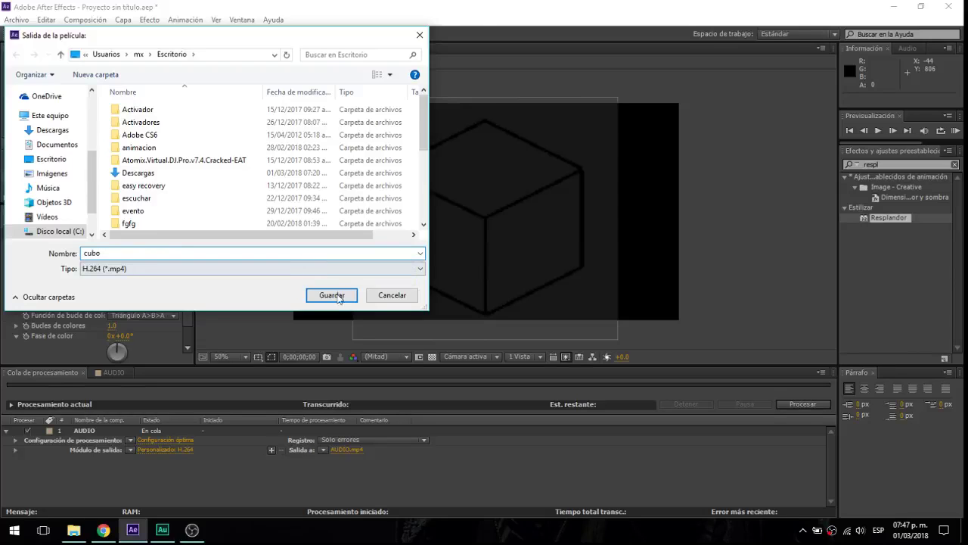
{"action": "left_click", "coordinate": [336, 296]}
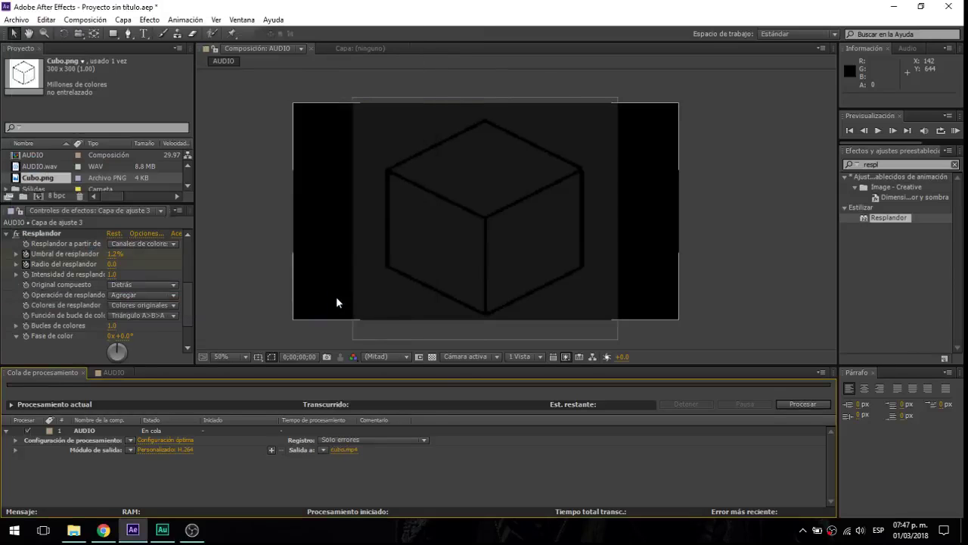
{"action": "left_click", "coordinate": [805, 405]}
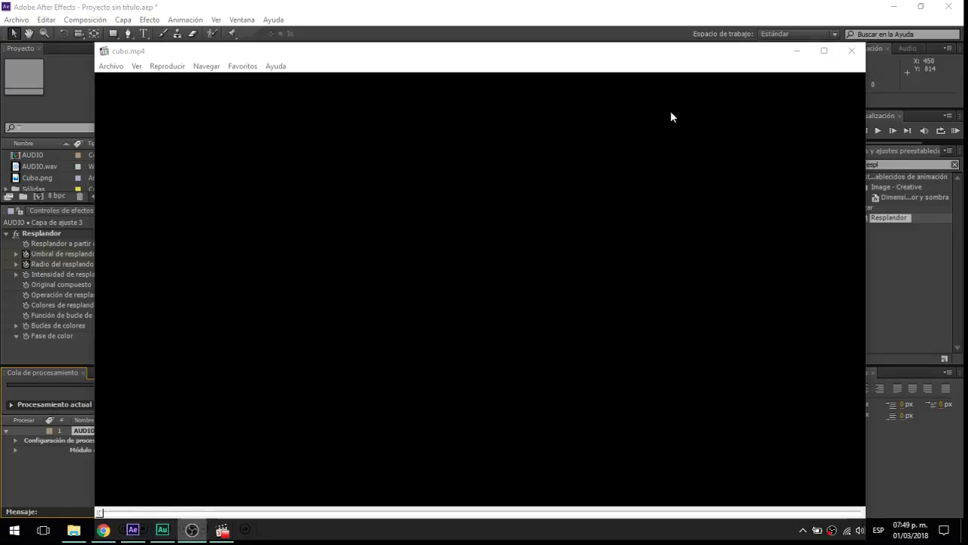
- Watch the rendered cubo.mp4 at full screen in the video player
{"action": "left_click_drag", "start_coordinate": [482, 66], "coordinate": [480, 34]}
{"action": "double_click", "coordinate": [358, 226]}
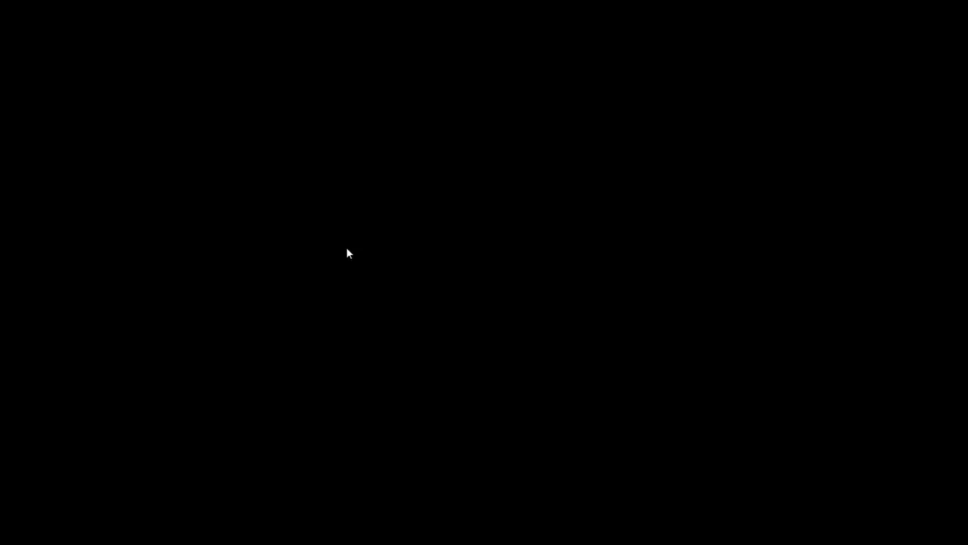